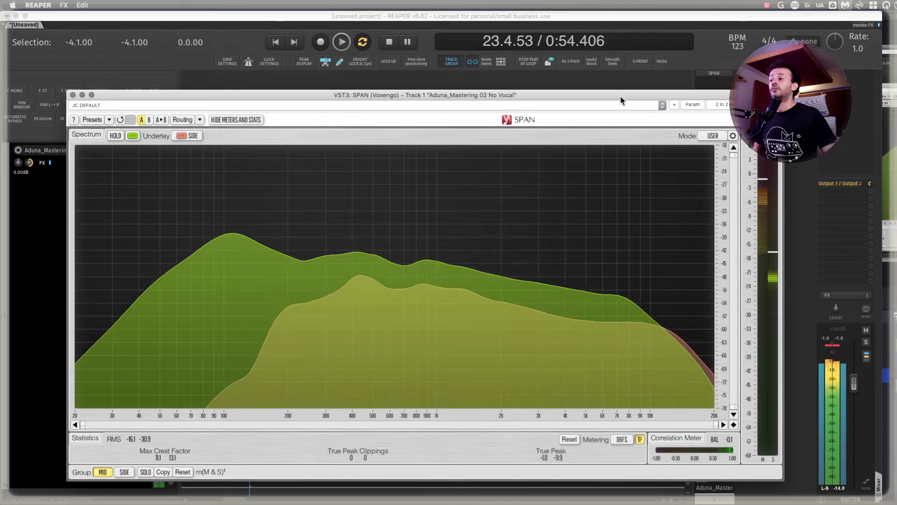
Step: Stop playback and set the SPAN analyzer's routing to Stereo
{"action": "key", "text": "space"}
{"action": "left_click", "coordinate": [352, 97]}
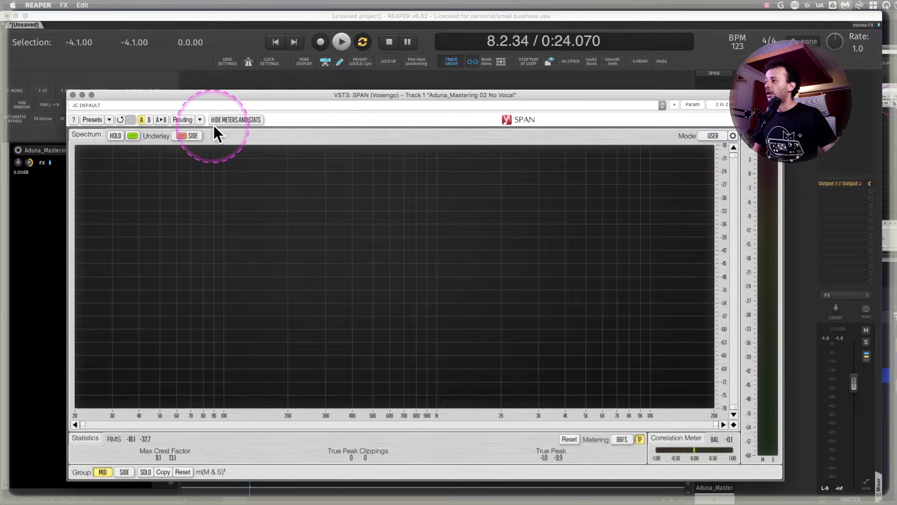
{"action": "left_click", "coordinate": [199, 119]}
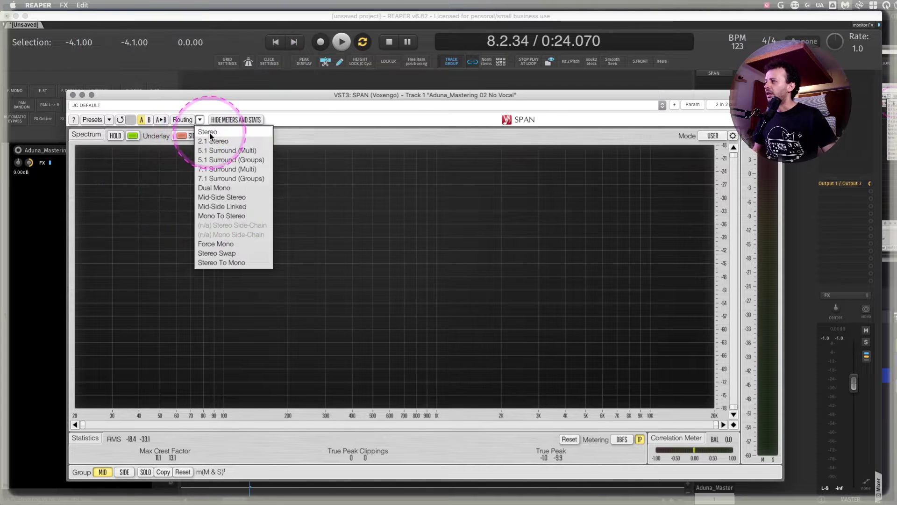
{"action": "left_click", "coordinate": [208, 132]}
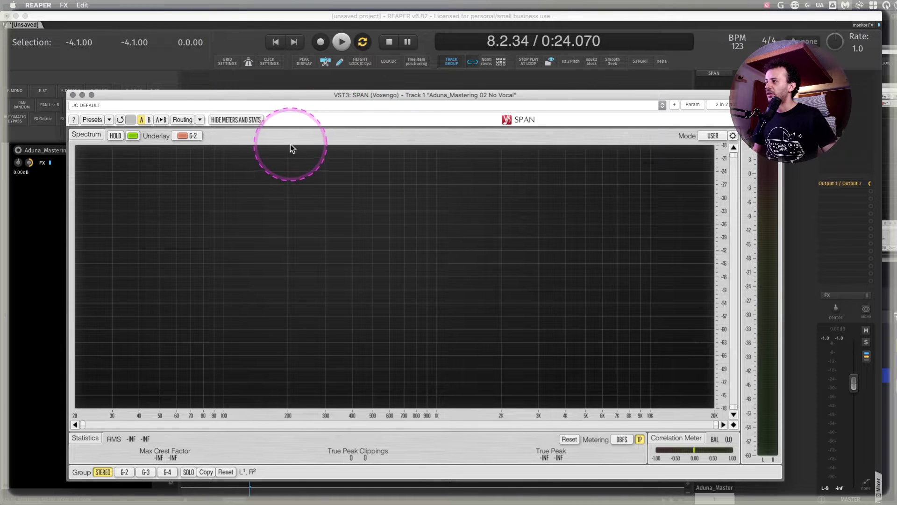
Step: Hide the meters and statistics in SPAN and shift the plugin window slightly
{"action": "left_click", "coordinate": [245, 120]}
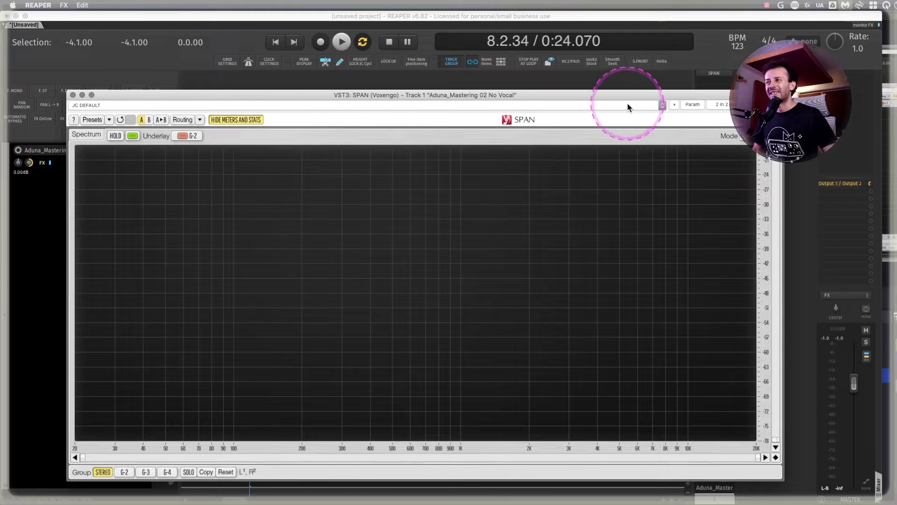
{"action": "left_click_drag", "start_coordinate": [630, 95], "coordinate": [613, 96]}
{"action": "left_click_drag", "start_coordinate": [754, 157], "coordinate": [733, 155]}
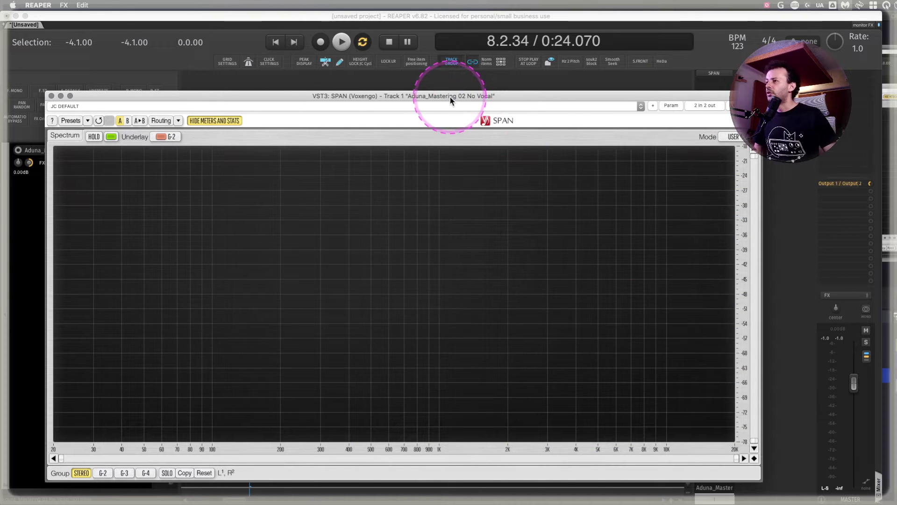
{"action": "left_click", "coordinate": [88, 65]}
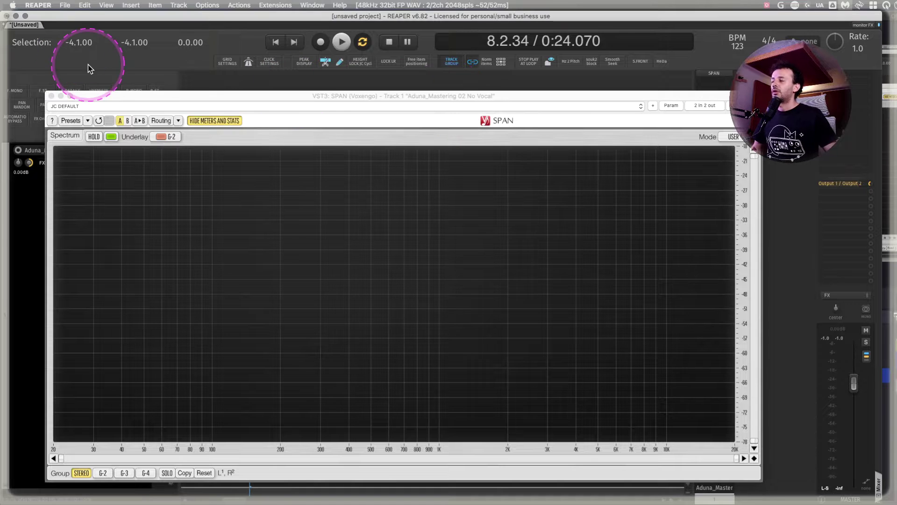
{"action": "left_click", "coordinate": [211, 229]}
{"action": "left_click_drag", "start_coordinate": [213, 229], "coordinate": [198, 232]}
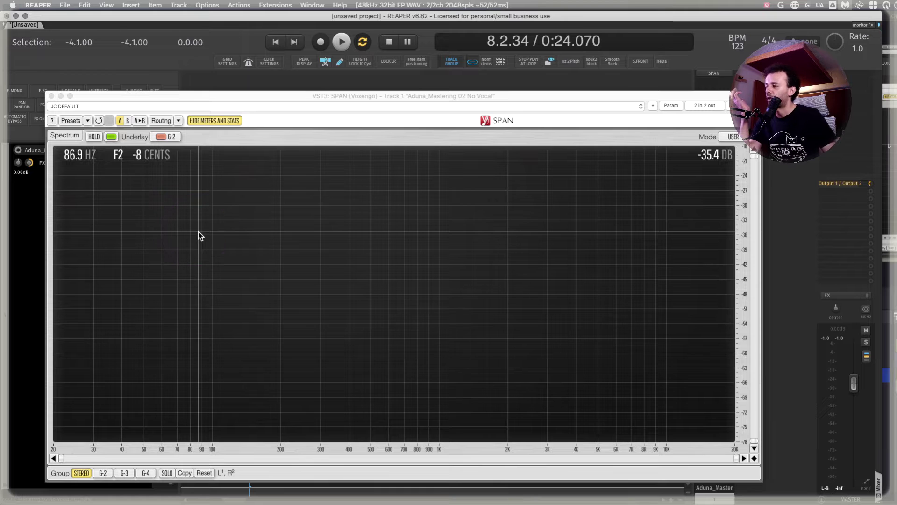
{"action": "left_click", "coordinate": [198, 232]}
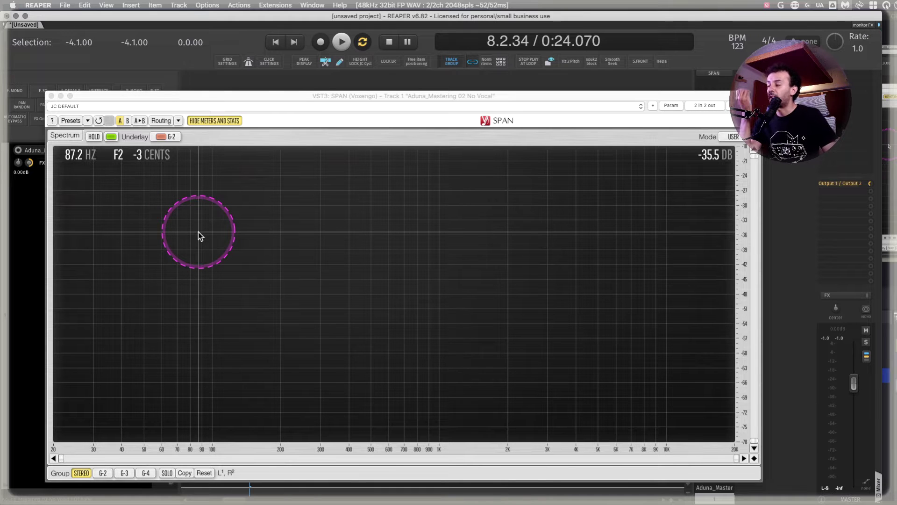
{"action": "left_click_drag", "start_coordinate": [198, 231], "coordinate": [756, 137]}
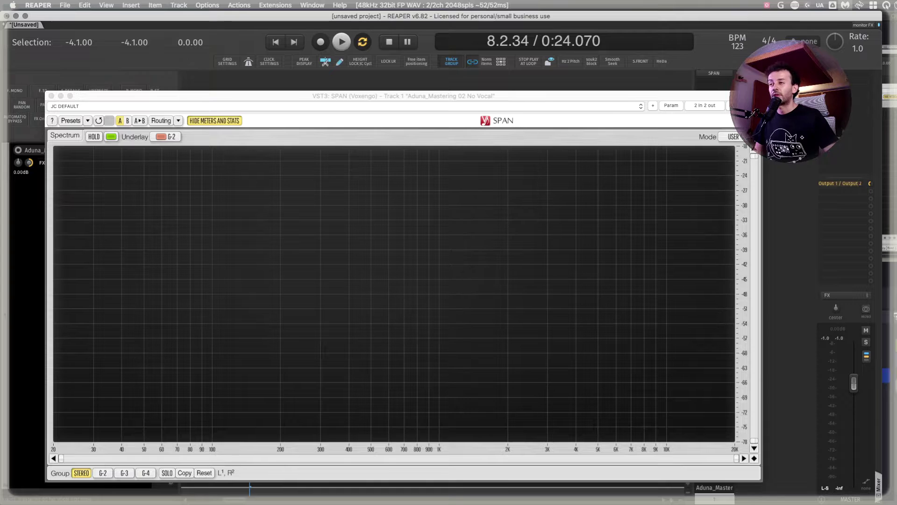
{"action": "left_click_drag", "start_coordinate": [356, 243], "coordinate": [357, 243]}
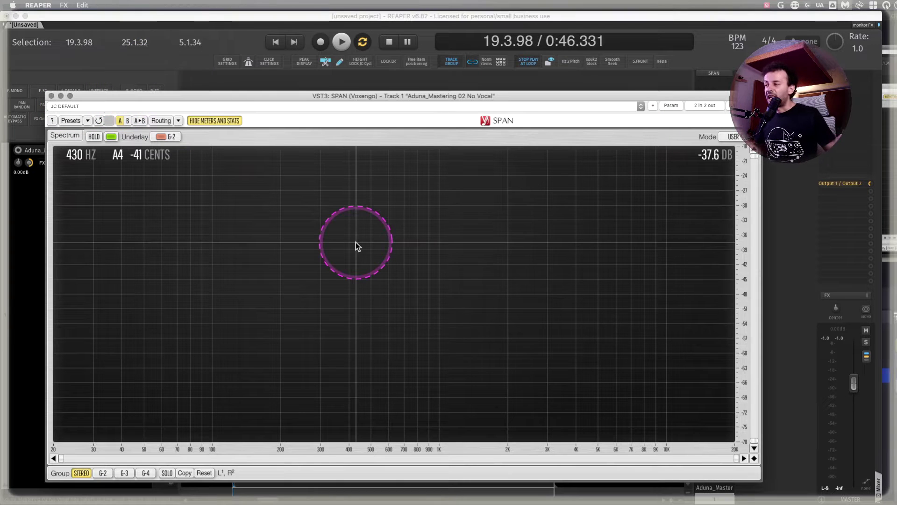
{"action": "left_click_drag", "start_coordinate": [356, 244], "coordinate": [744, 141]}
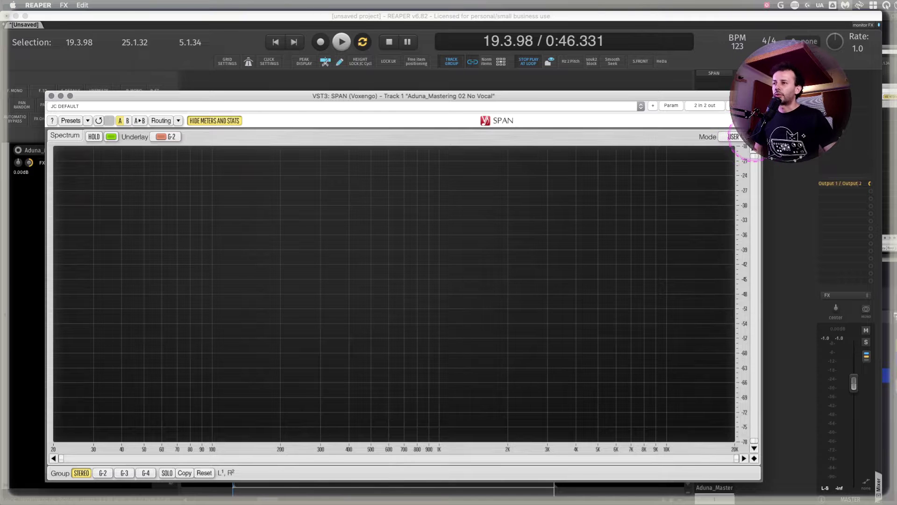
Step: Show the Spectrum Mode Editor for the USER mode and place it over the middle of the spectrum display
{"action": "left_click", "coordinate": [734, 136]}
{"action": "left_click", "coordinate": [669, 212]}
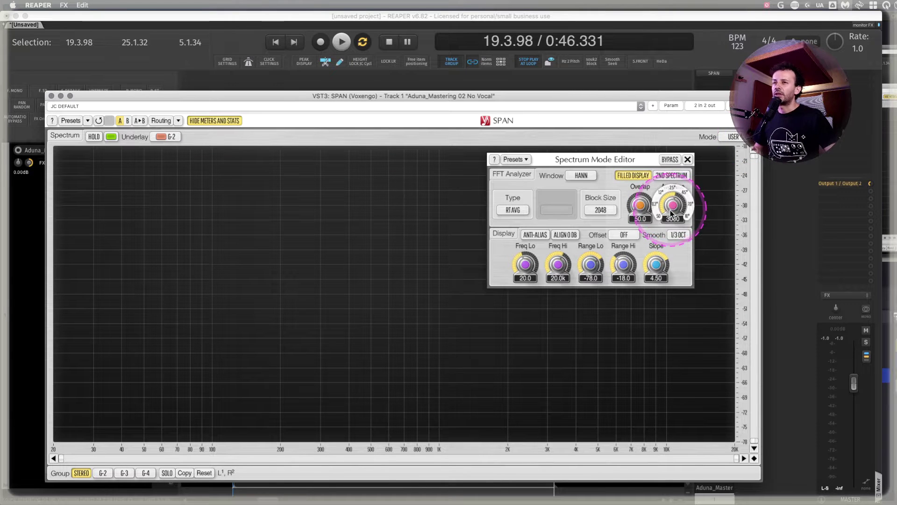
{"action": "left_click", "coordinate": [656, 169]}
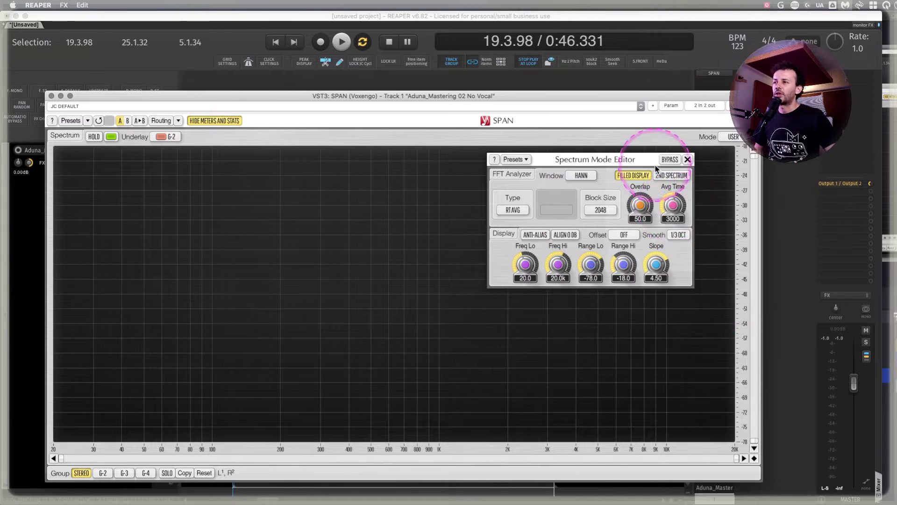
{"action": "left_click_drag", "start_coordinate": [656, 168], "coordinate": [439, 208]}
{"action": "left_click", "coordinate": [562, 284]}
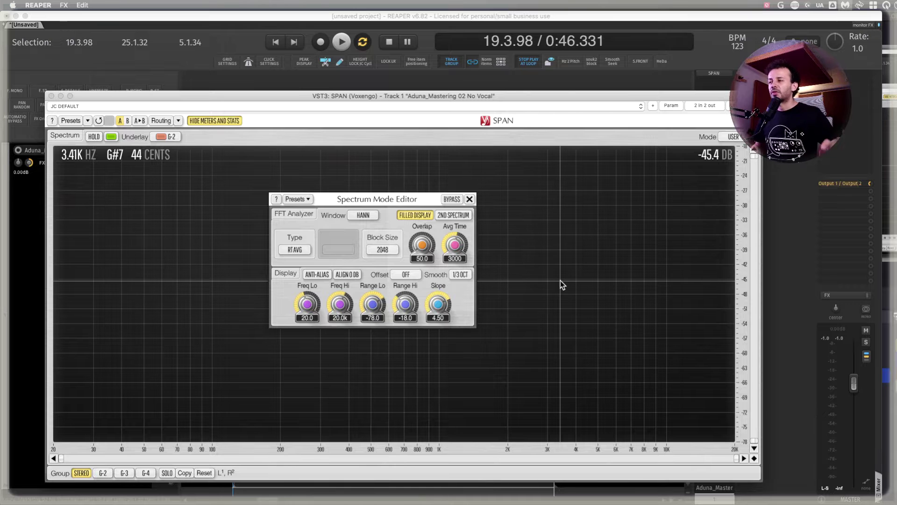
{"action": "left_click", "coordinate": [520, 277]}
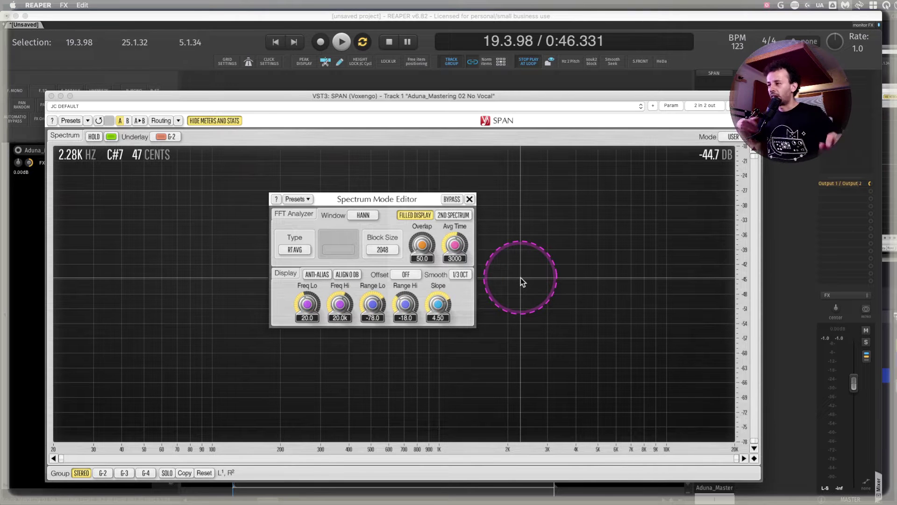
Step: Set the FFT analyzer's Avg Time to 300 in the Spectrum Mode Editor
{"action": "left_click", "coordinate": [456, 260]}
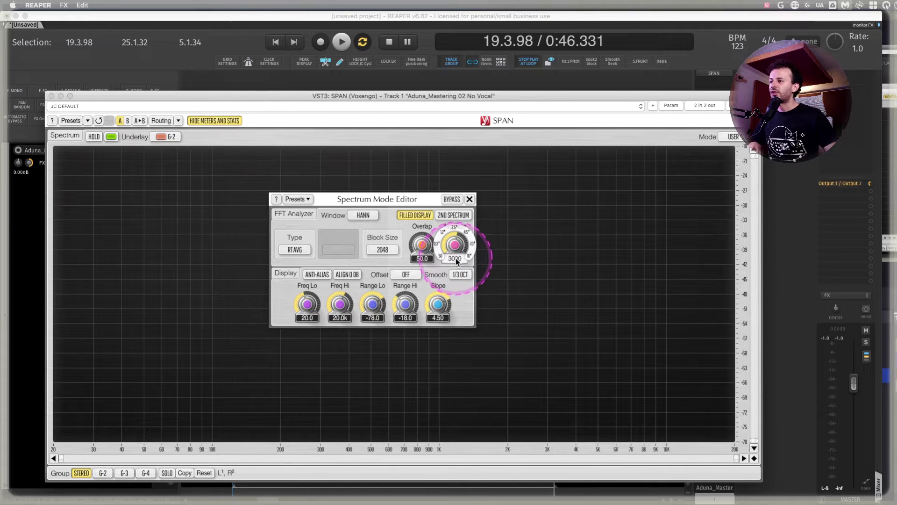
{"action": "left_click_drag", "start_coordinate": [457, 261], "coordinate": [457, 248]}
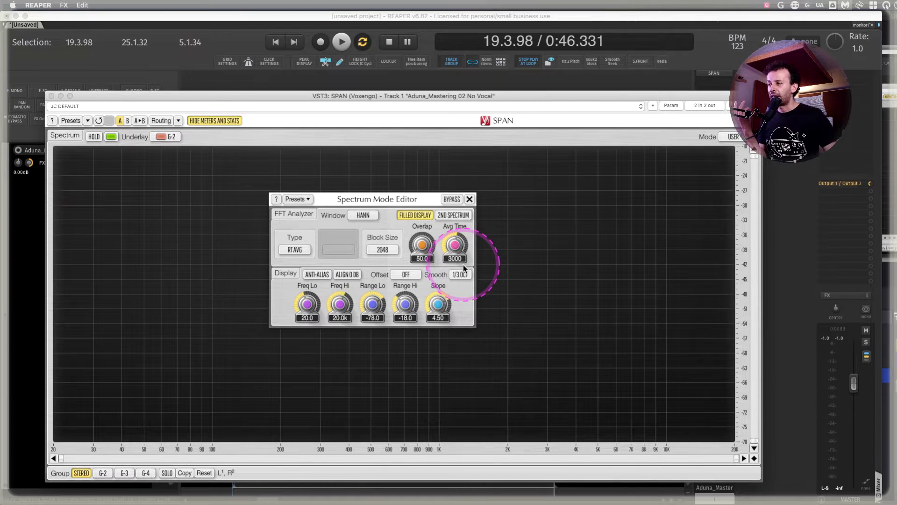
{"action": "mouse_move", "coordinate": [456, 262]}
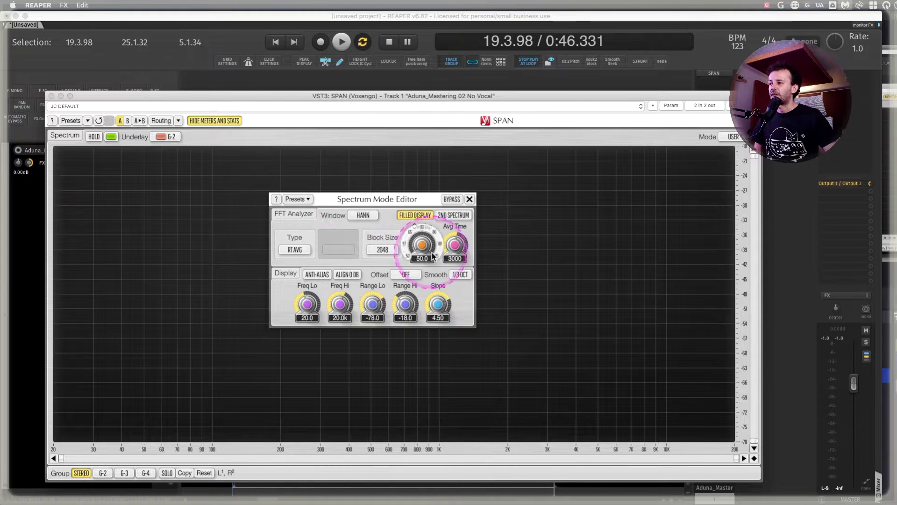
{"action": "left_click", "coordinate": [454, 258]}
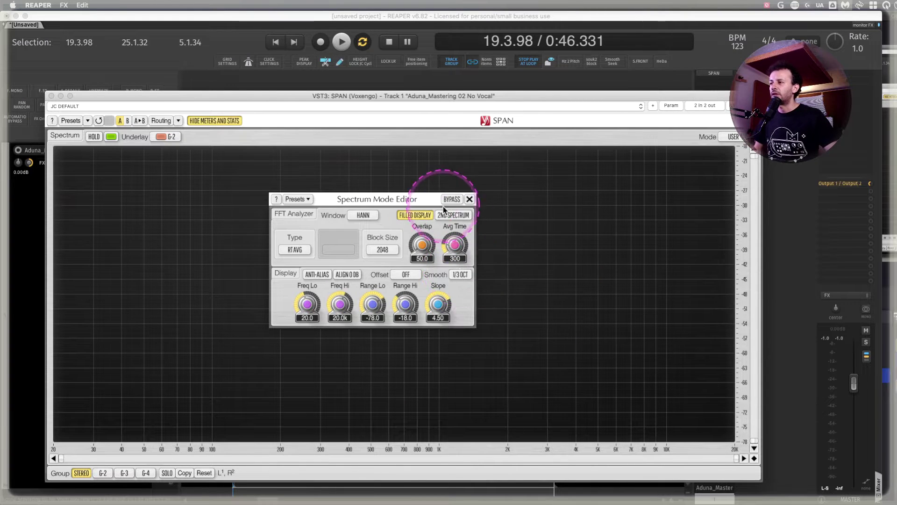
Step: Place the Spectrum Mode Editor above the spectrum display and play the track briefly to view the spectrum's response
{"action": "left_click_drag", "start_coordinate": [450, 198], "coordinate": [461, 44]}
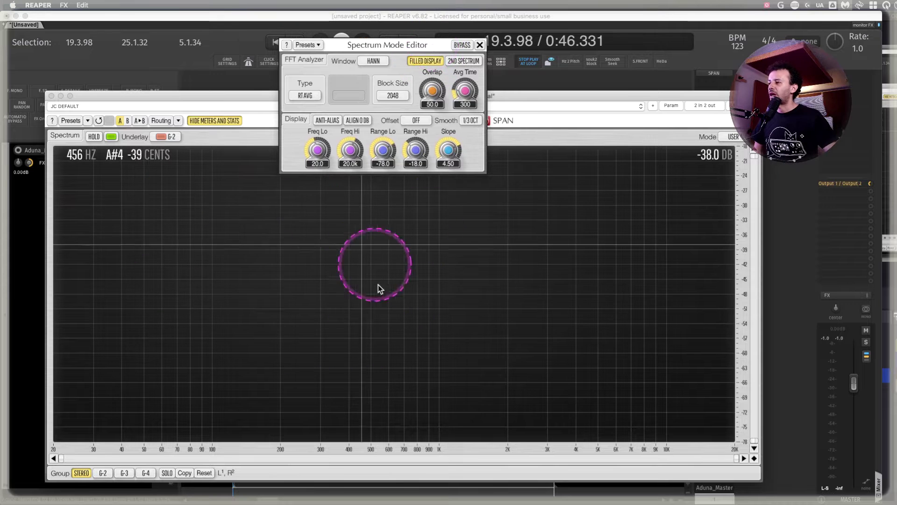
{"action": "left_click", "coordinate": [144, 61]}
{"action": "key", "text": "space"}
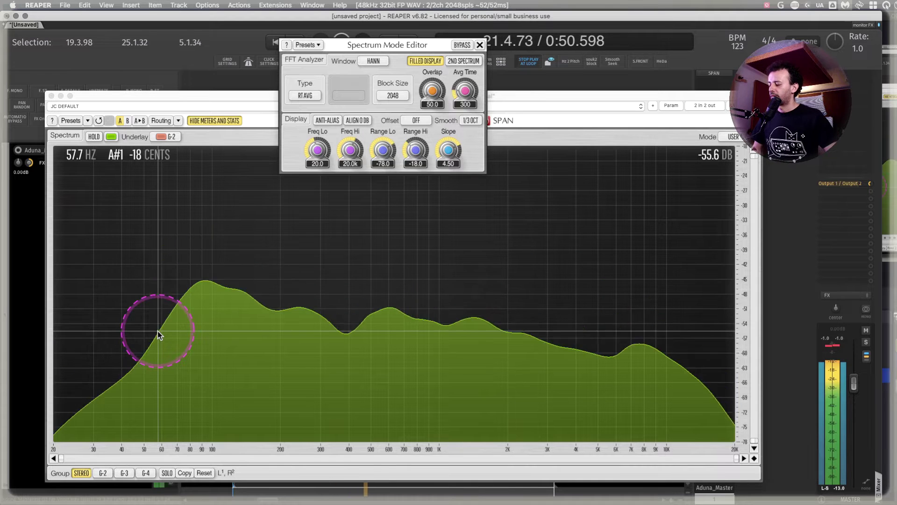
{"action": "key", "text": "space"}
Step: Set the Avg Time to 3000 and play the track briefly to compare the spectrum's movement
{"action": "double_click", "coordinate": [466, 104]}
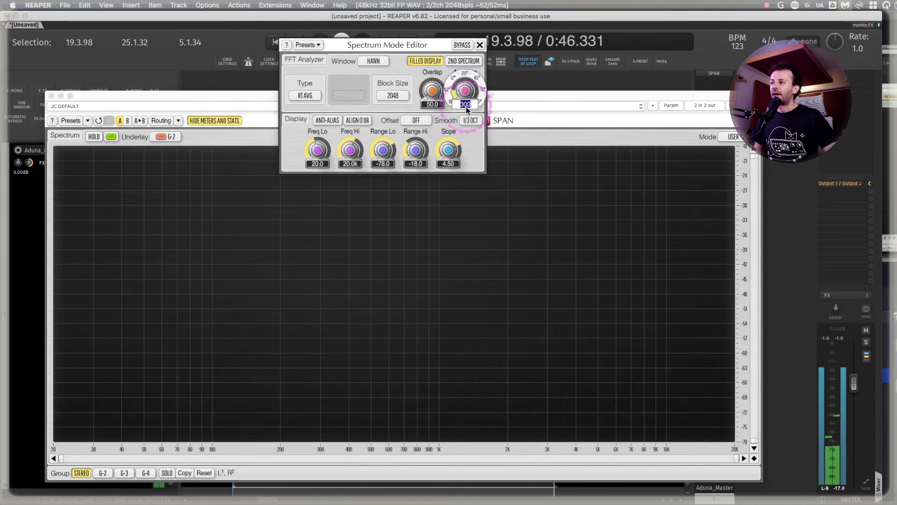
{"action": "type", "text": "3000"}
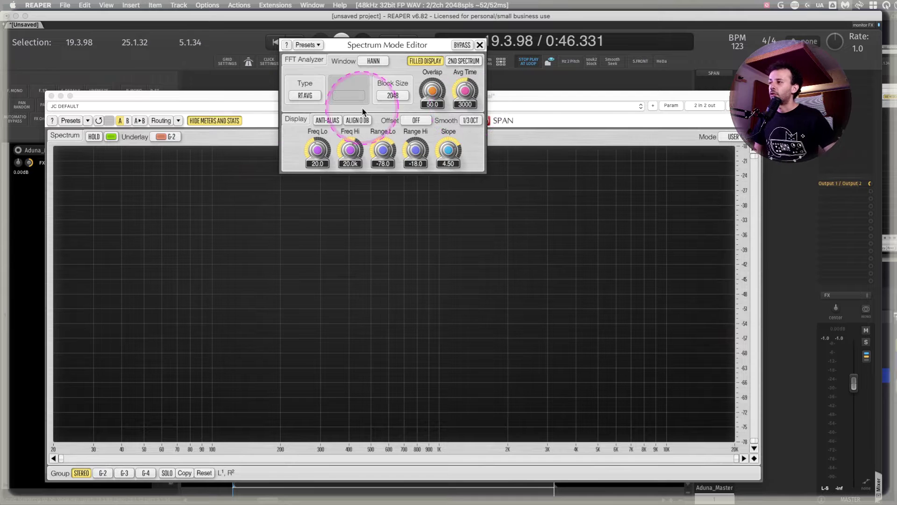
{"action": "key", "text": "space"}
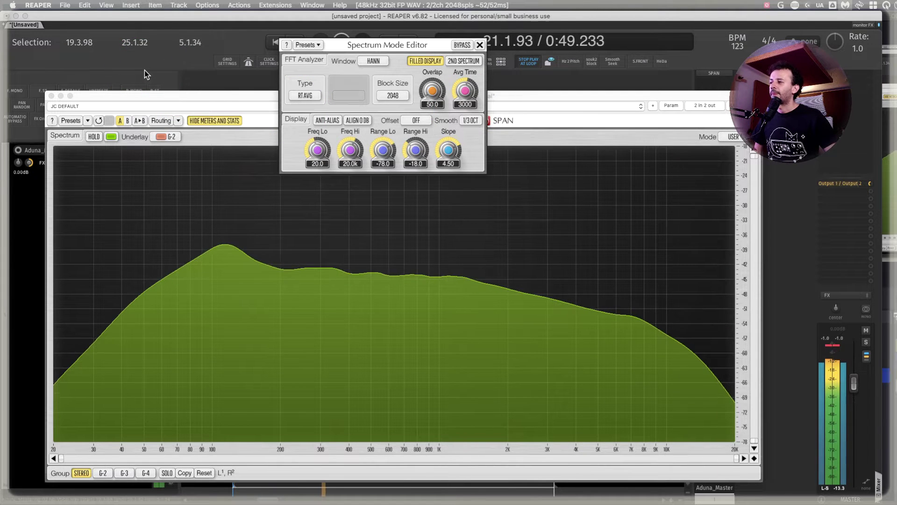
{"action": "key", "text": "space"}
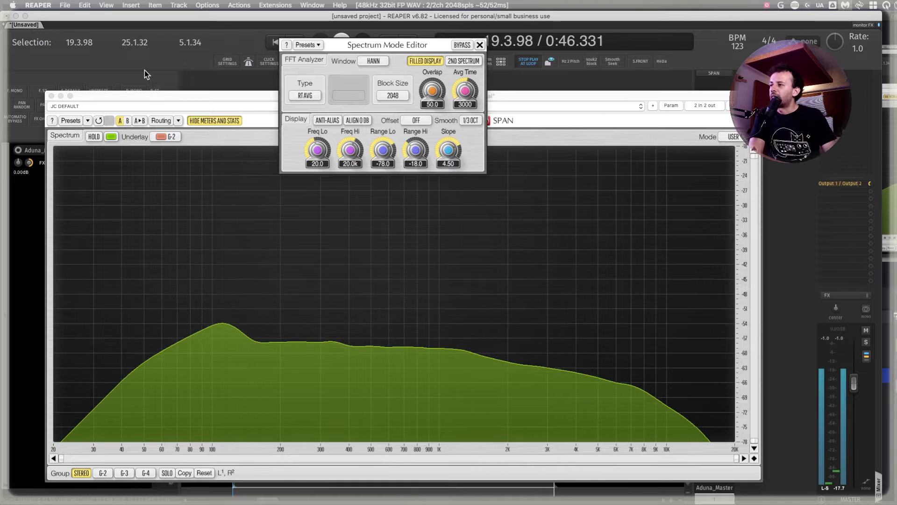
Step: Change the analyzer's Avg Time to 300
{"action": "left_click", "coordinate": [468, 104]}
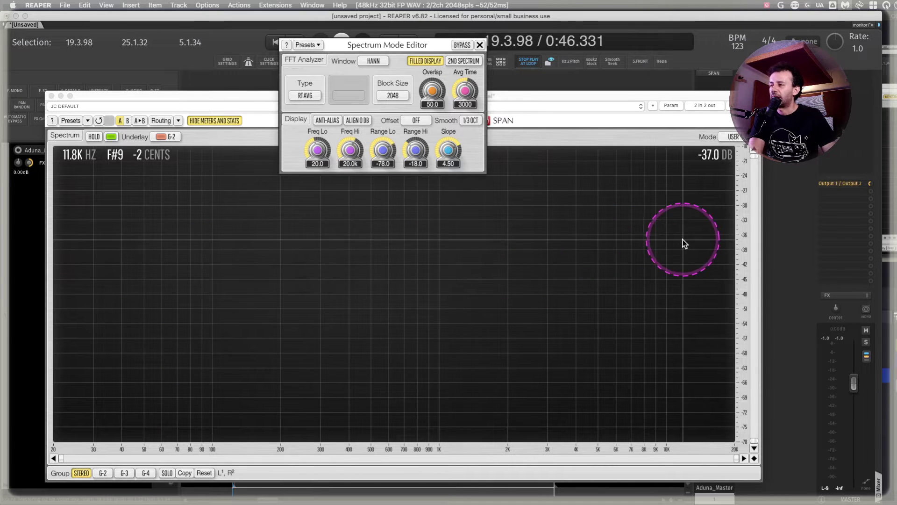
{"action": "left_click", "coordinate": [463, 105]}
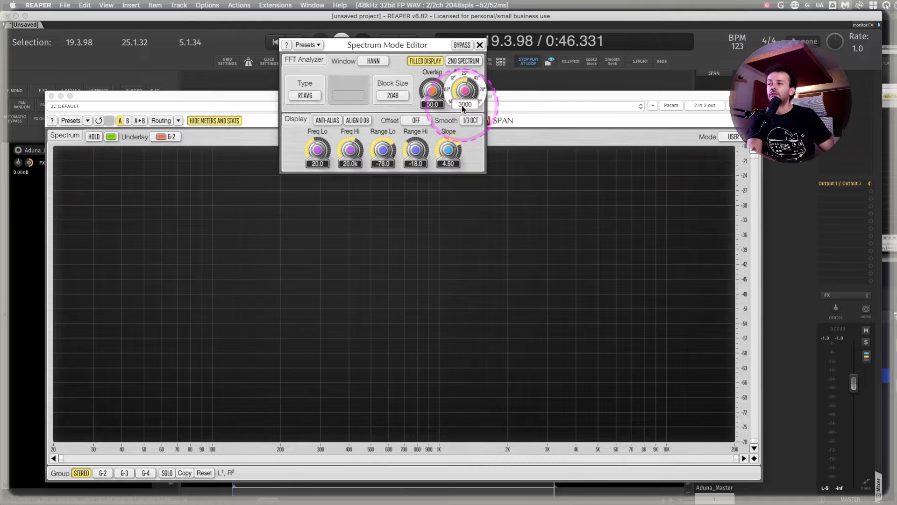
{"action": "key", "text": "BackSpace"}
{"action": "key", "text": "Return"}
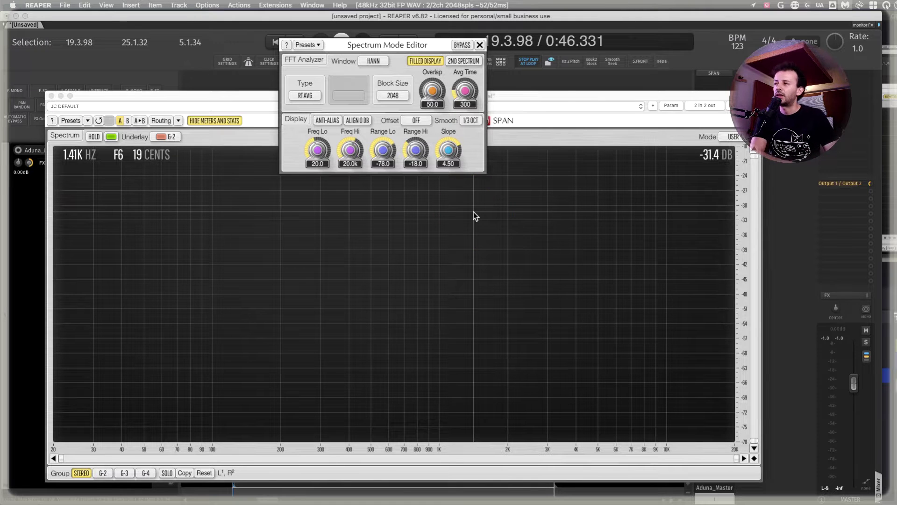
{"action": "left_click", "coordinate": [480, 179]}
Step: Lower the analyzer's Avg Time to 250
{"action": "left_click", "coordinate": [470, 111]}
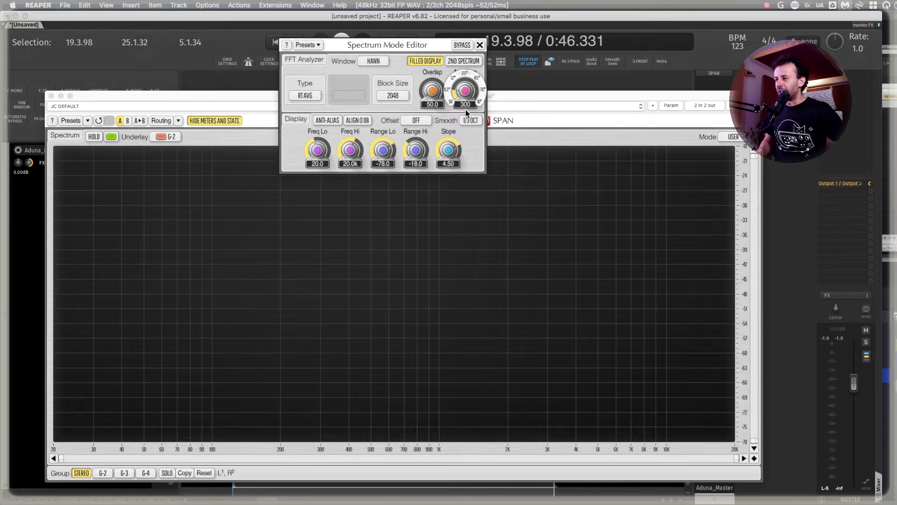
{"action": "double_click", "coordinate": [465, 107]}
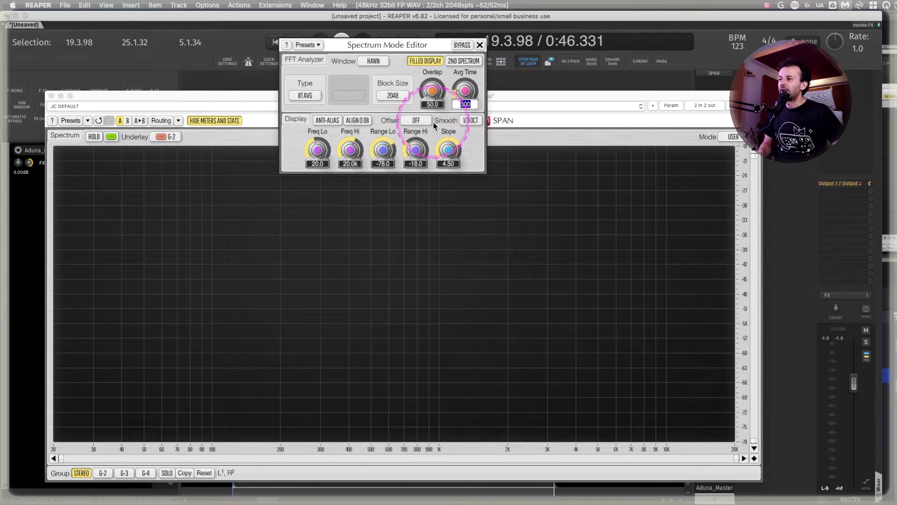
{"action": "type", "text": "250"}
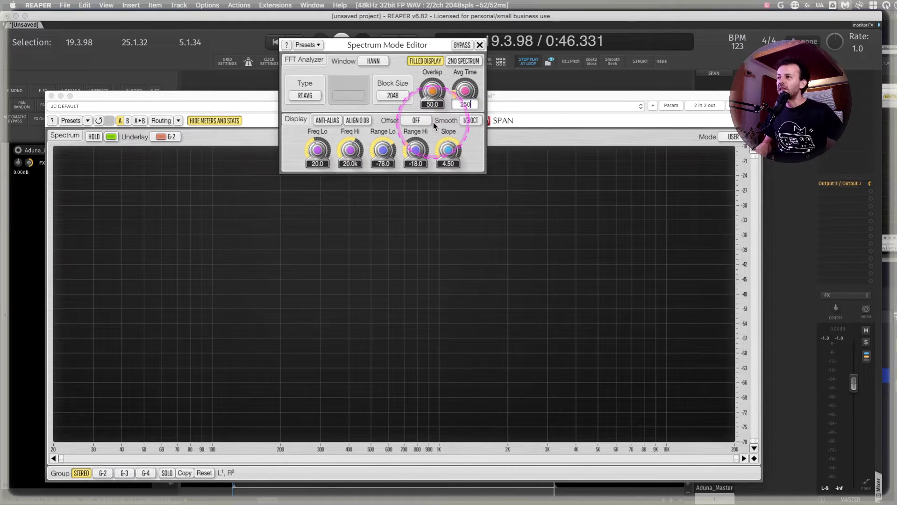
{"action": "key", "text": "Return"}
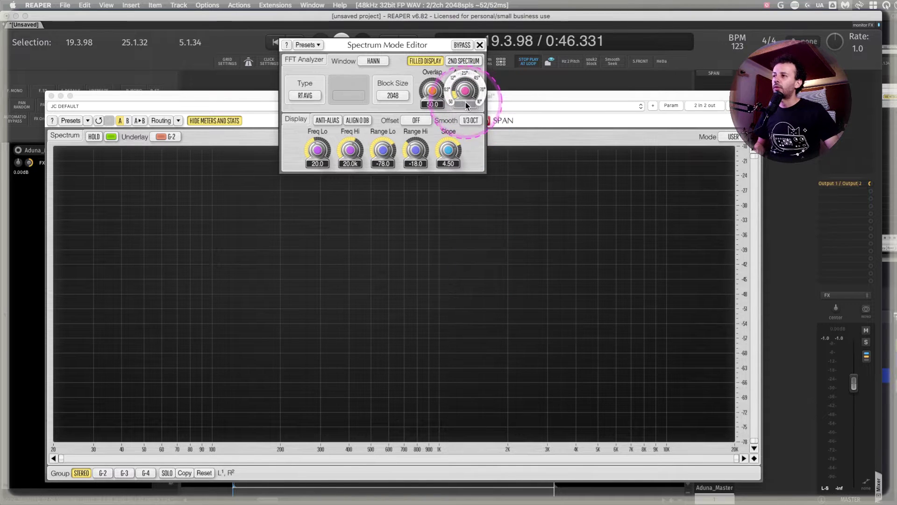
Step: Return the analyzer's Avg Time to 3000
{"action": "mouse_move", "coordinate": [463, 106]}
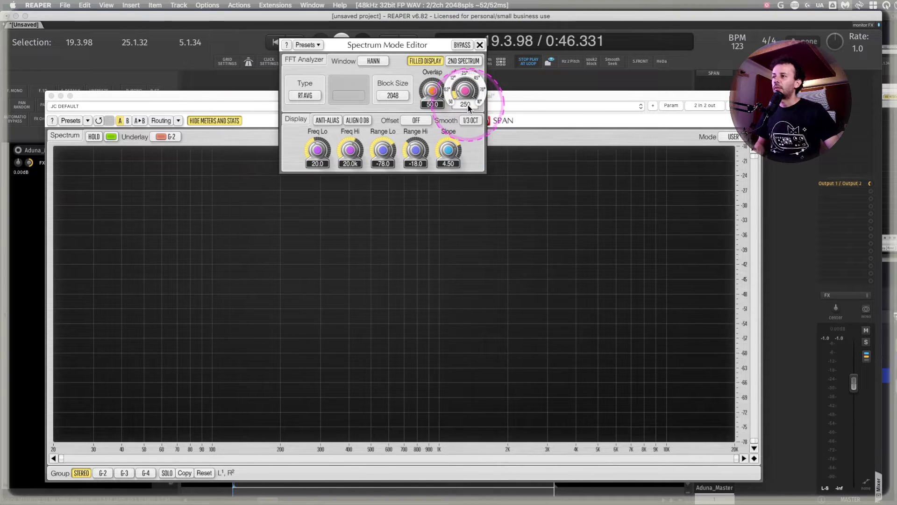
{"action": "type", "text": "000"}
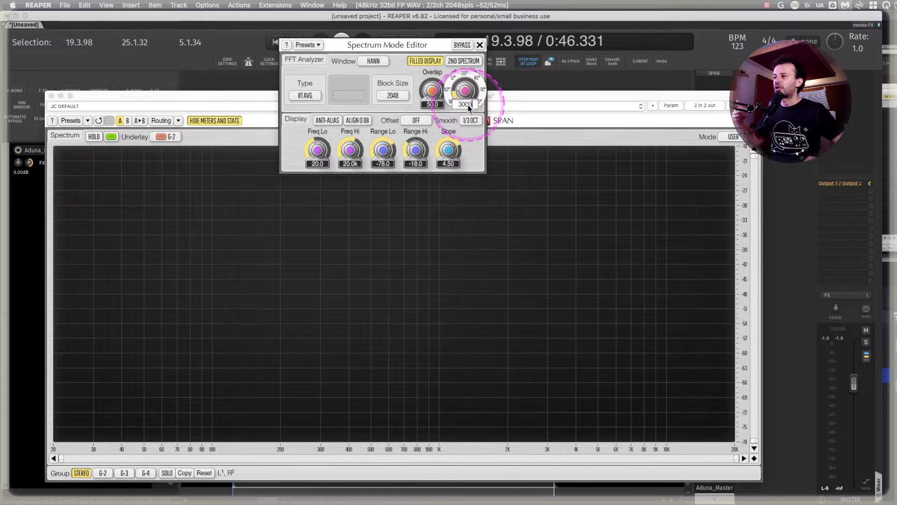
{"action": "key", "text": "Return"}
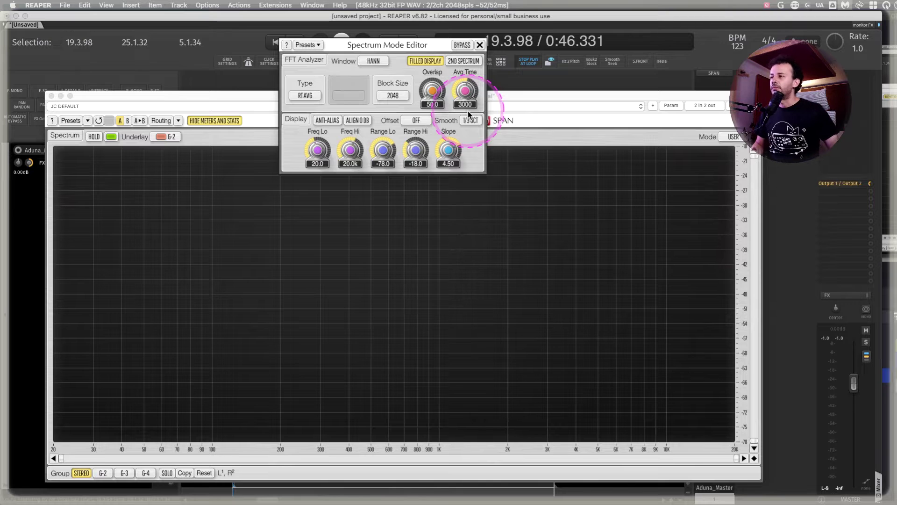
Step: Set the FFT analyzer's Avg Time to 300
{"action": "double_click", "coordinate": [464, 104]}
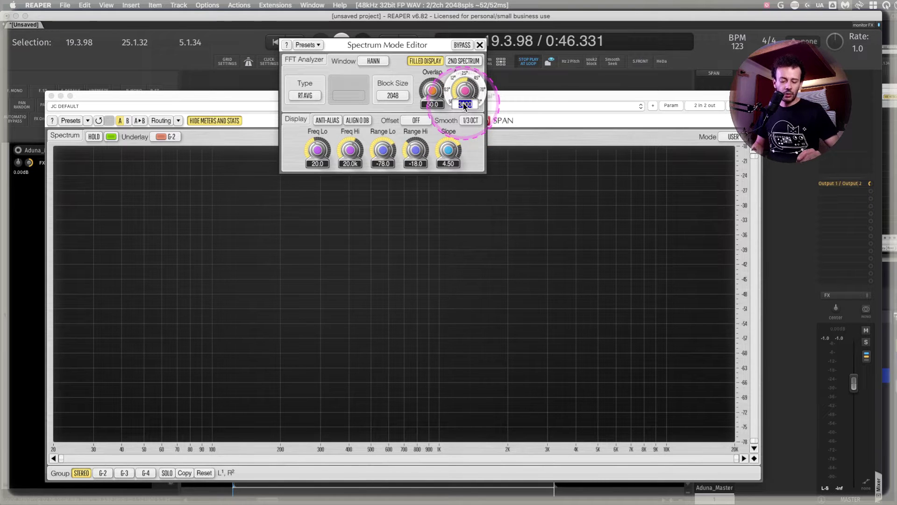
{"action": "type", "text": "30"}
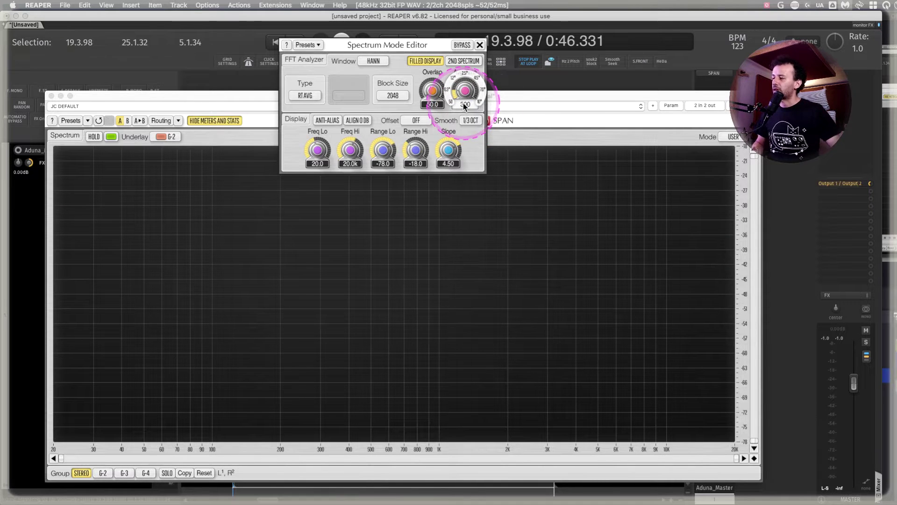
{"action": "key", "text": "Return"}
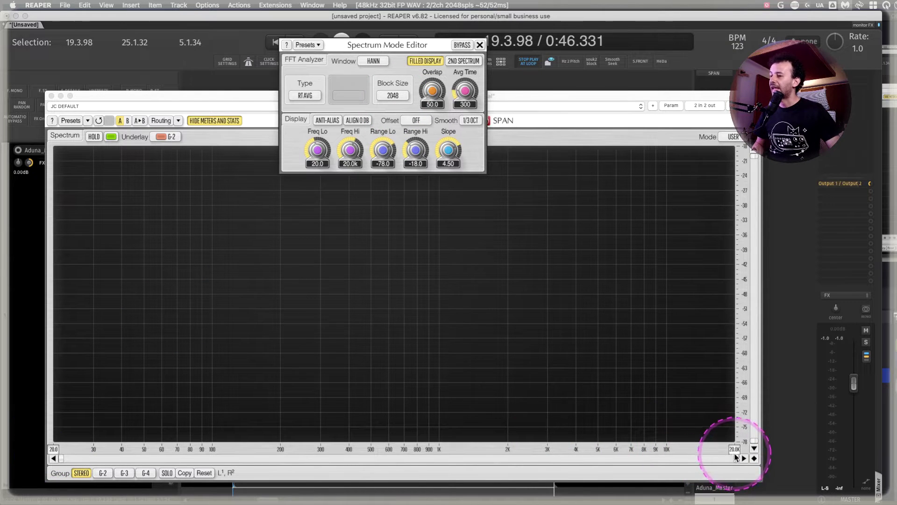
Step: Set the FFT Block Size to 256 and play the track briefly to examine the low-frequency detail
{"action": "left_click", "coordinate": [391, 97]}
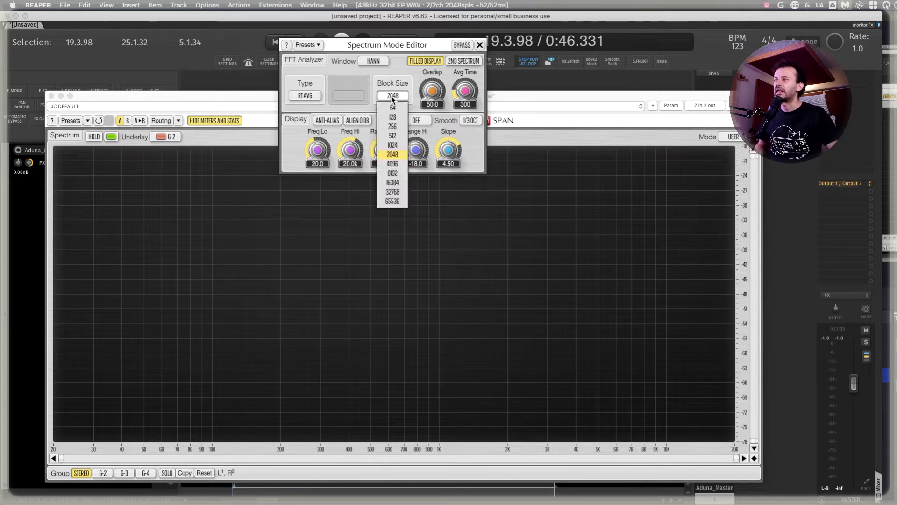
{"action": "left_click", "coordinate": [392, 111]}
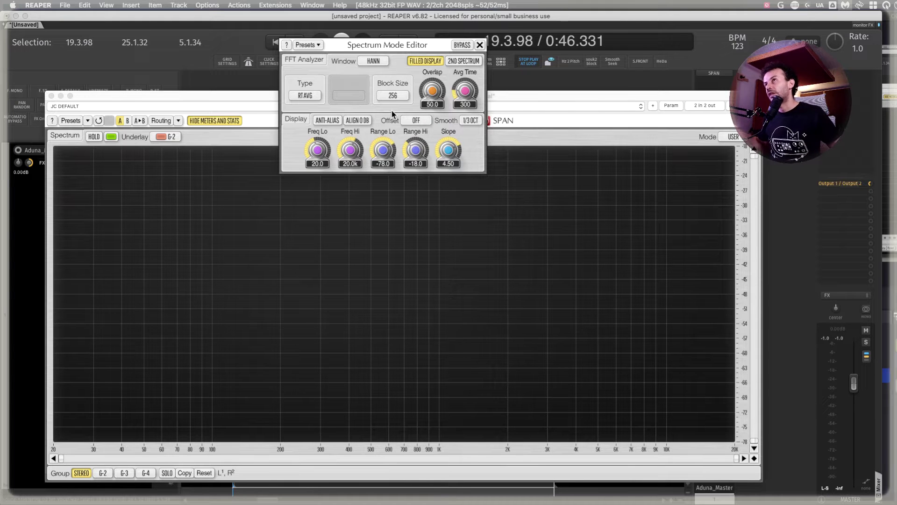
{"action": "left_click_drag", "start_coordinate": [176, 345], "coordinate": [387, 104]}
{"action": "key", "text": "space"}
{"action": "key", "text": "space"}
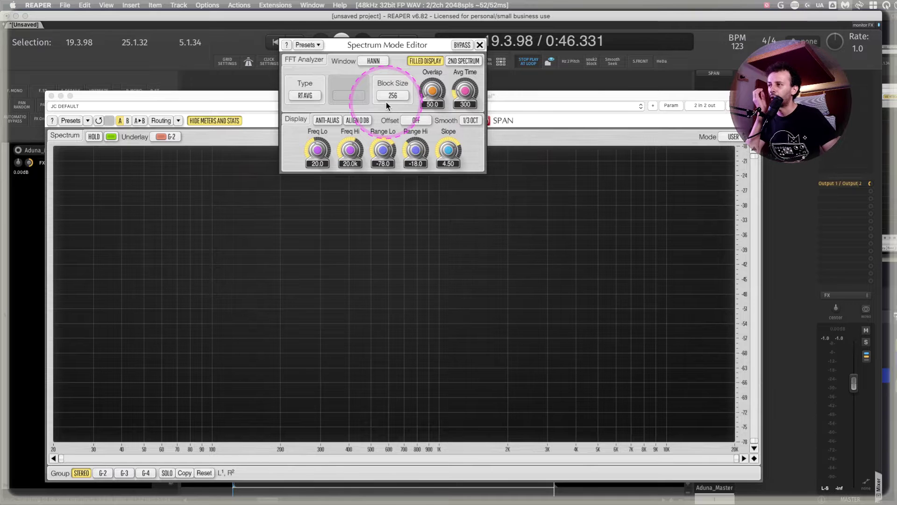
{"action": "key", "text": "space"}
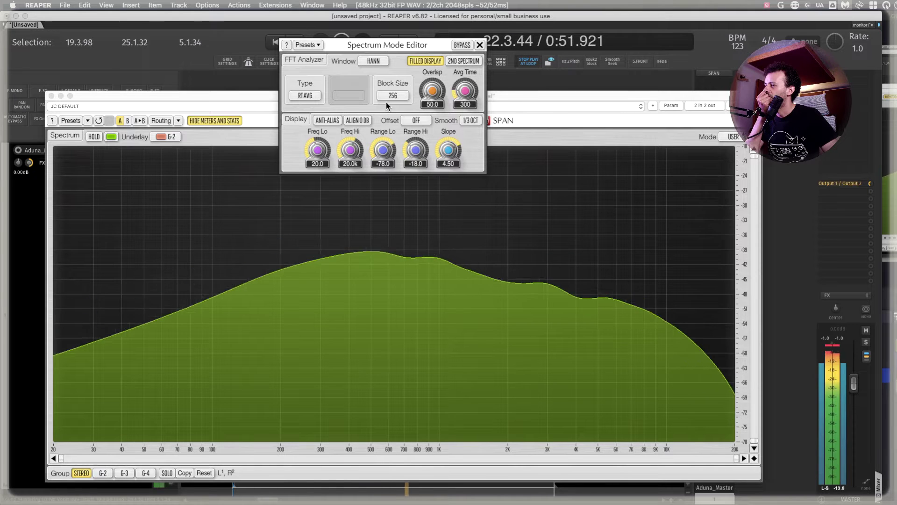
{"action": "key", "text": "space"}
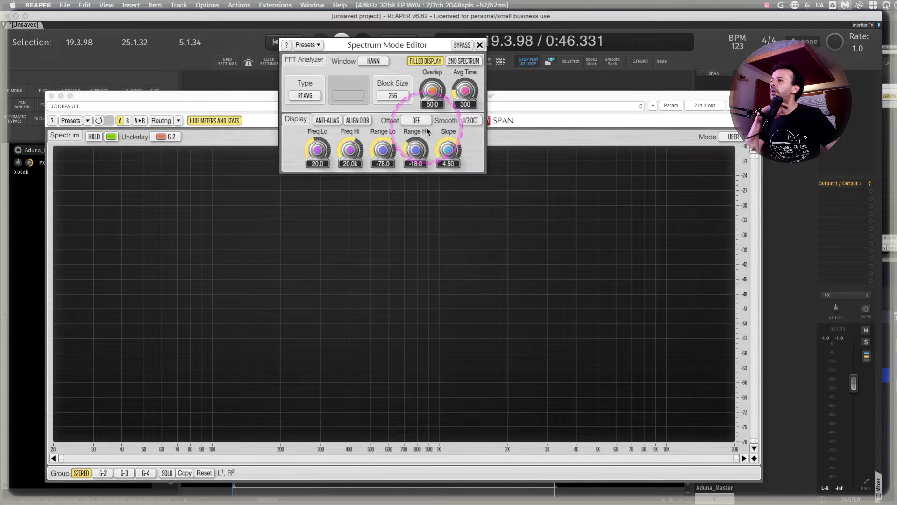
Step: Raise the FFT Block Size to 1024 and play the track to compare the spectrum's detail
{"action": "left_click", "coordinate": [393, 96]}
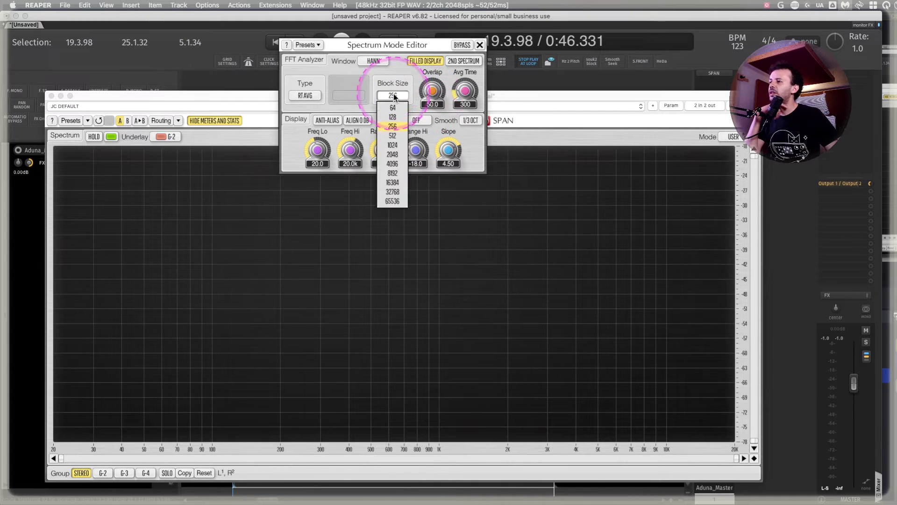
{"action": "left_click", "coordinate": [394, 145]}
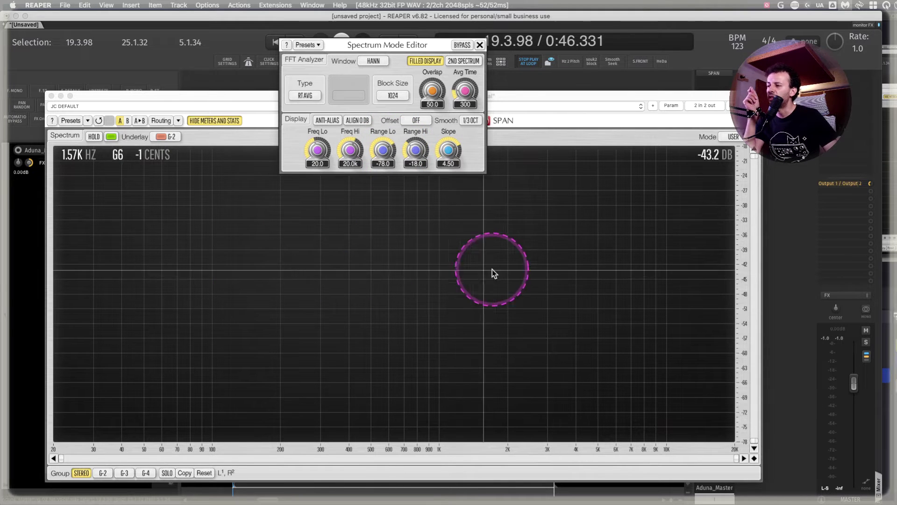
{"action": "key", "text": "space"}
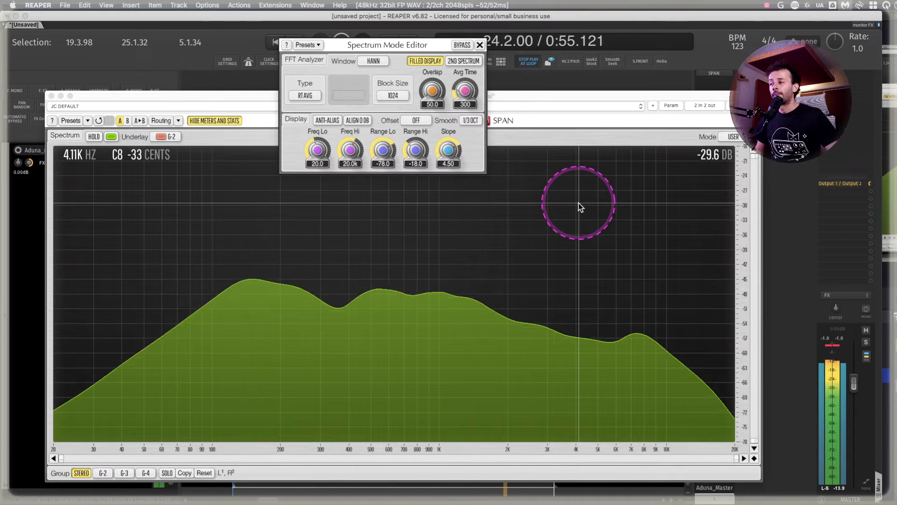
{"action": "key", "text": "space"}
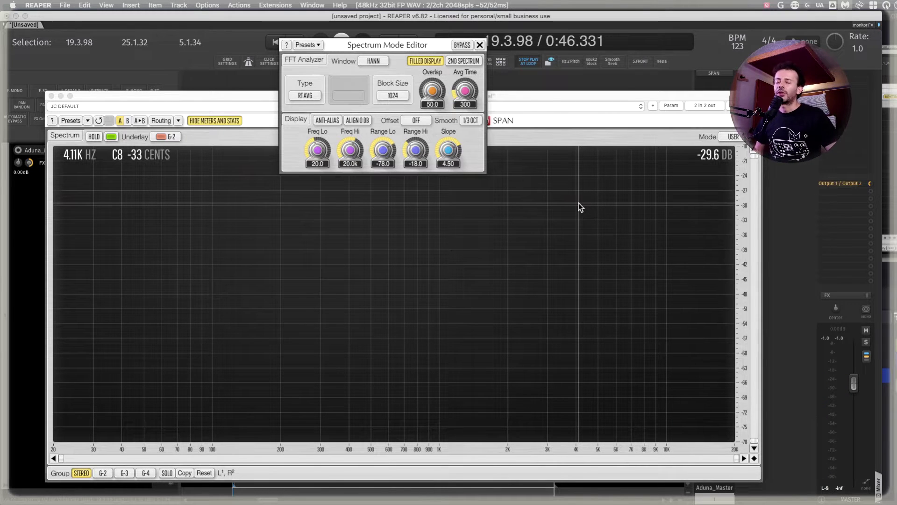
{"action": "left_click", "coordinate": [423, 192]}
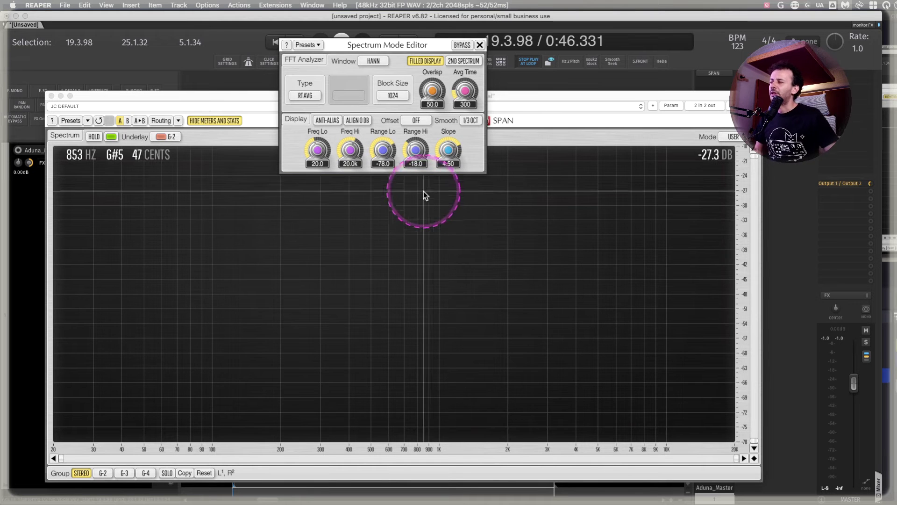
Step: Raise the FFT Block Size to 4096 and play the track to compare low- and high-frequency response
{"action": "left_click", "coordinate": [392, 96]}
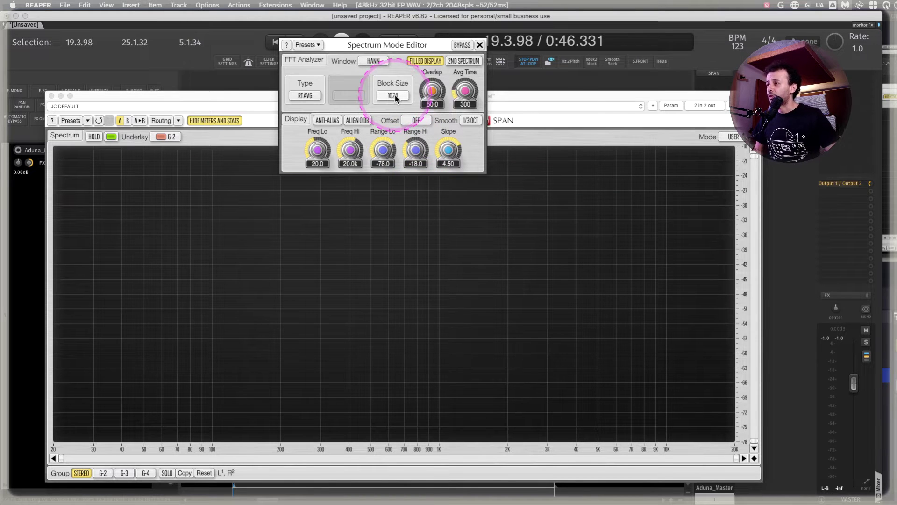
{"action": "left_click", "coordinate": [395, 97]}
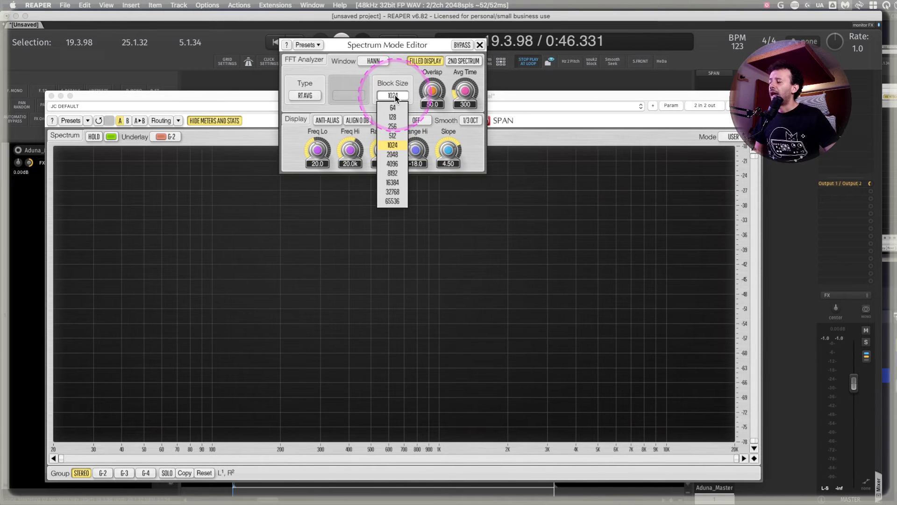
{"action": "left_click", "coordinate": [396, 163]}
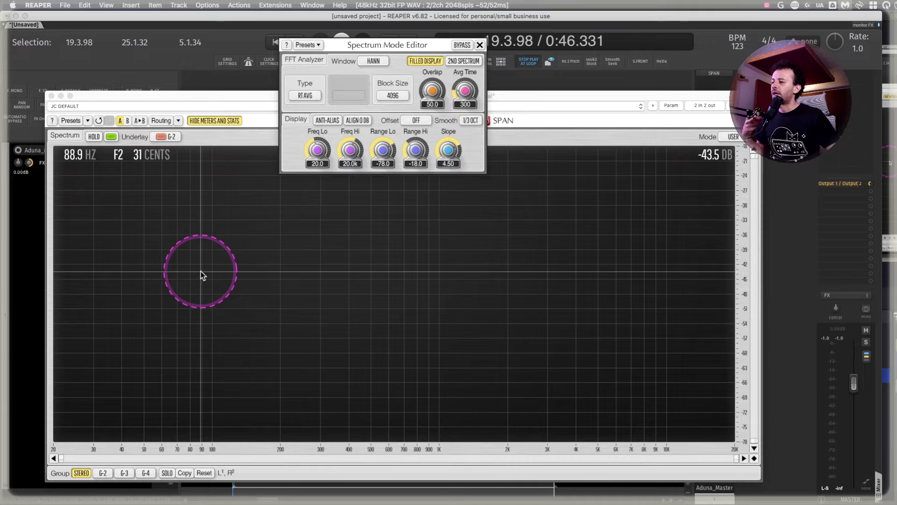
{"action": "left_click_drag", "start_coordinate": [211, 266], "coordinate": [665, 334]}
{"action": "key", "text": "space"}
{"action": "key", "text": "space"}
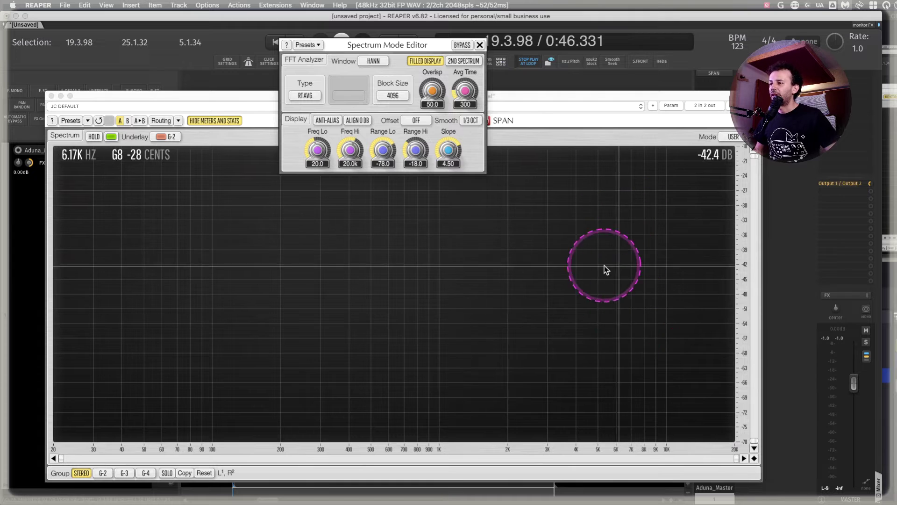
{"action": "key", "text": "space"}
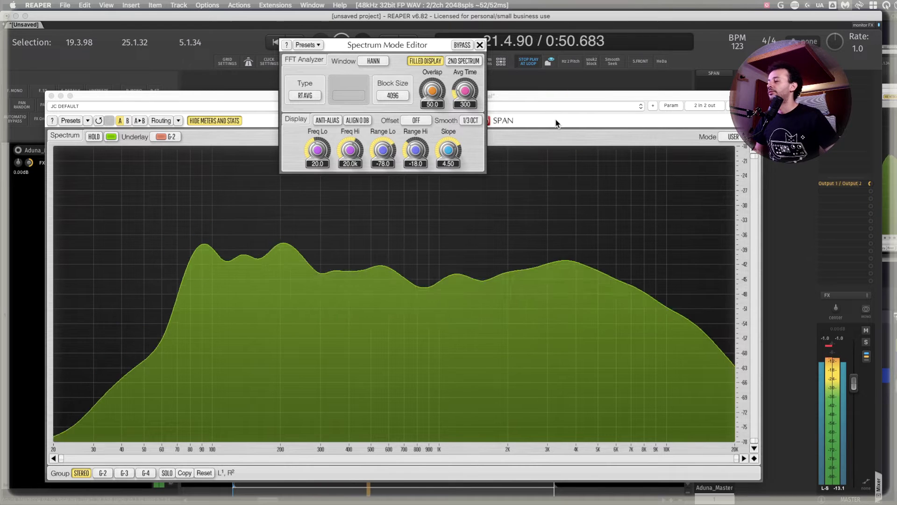
{"action": "key", "text": "space"}
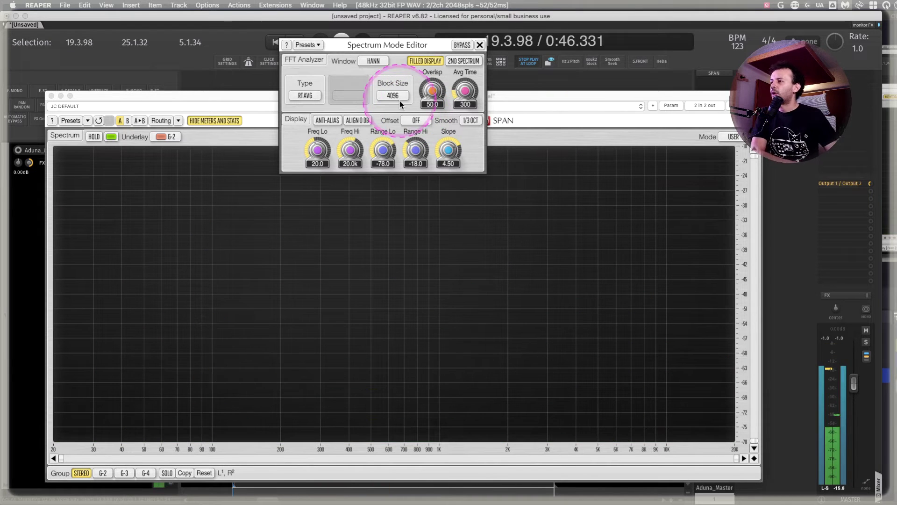
Step: Set the FFT Block Size to 2048 and the Avg Time to 3000
{"action": "left_click", "coordinate": [387, 96]}
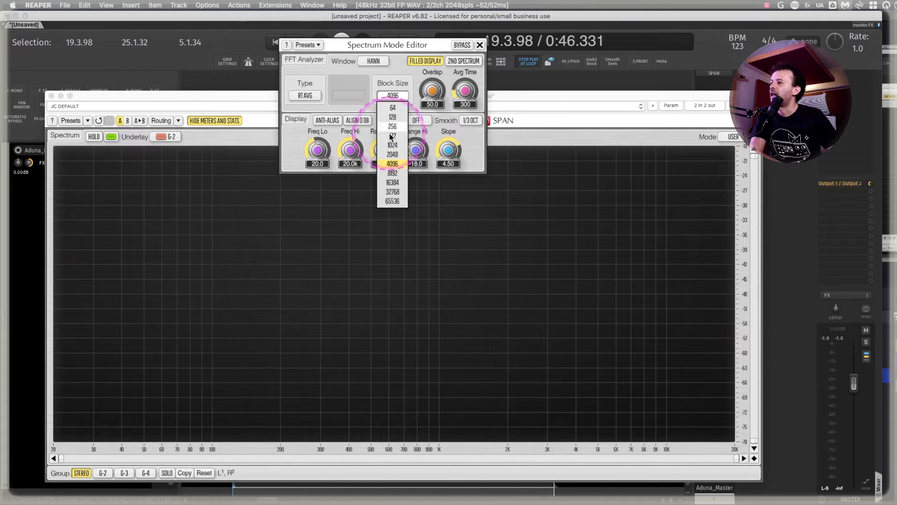
{"action": "left_click", "coordinate": [391, 153]}
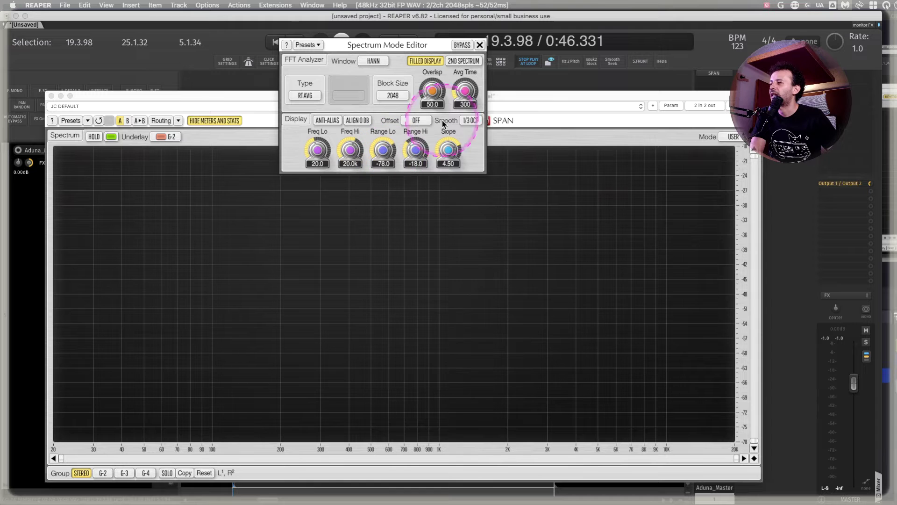
{"action": "left_click", "coordinate": [464, 107]}
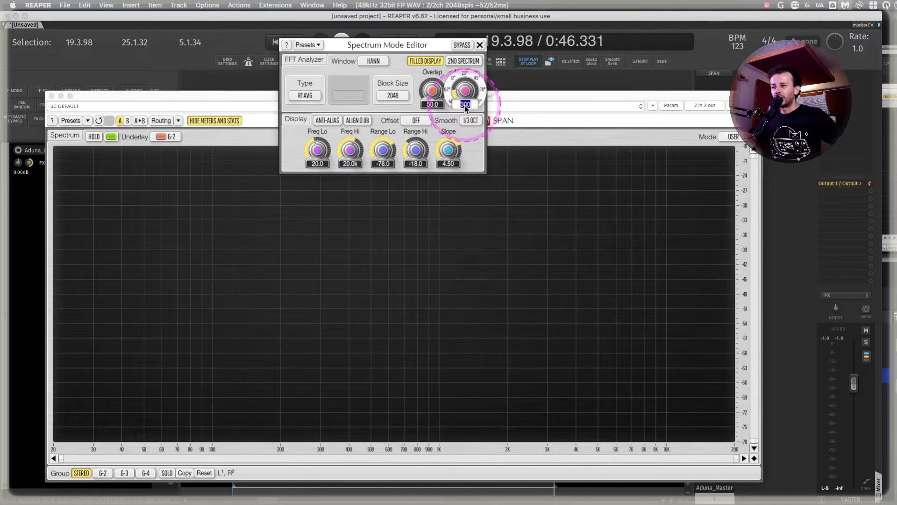
{"action": "type", "text": "3000"}
{"action": "key", "text": "Return"}
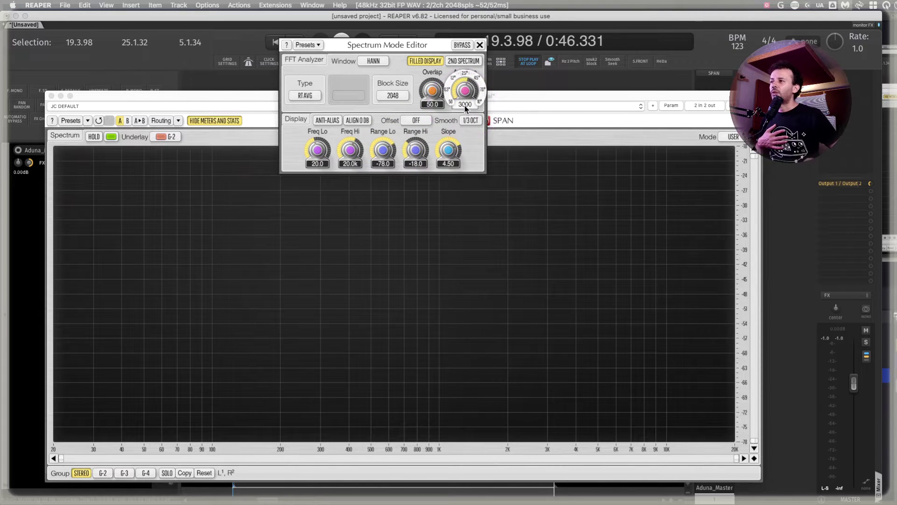
{"action": "left_click", "coordinate": [465, 112]}
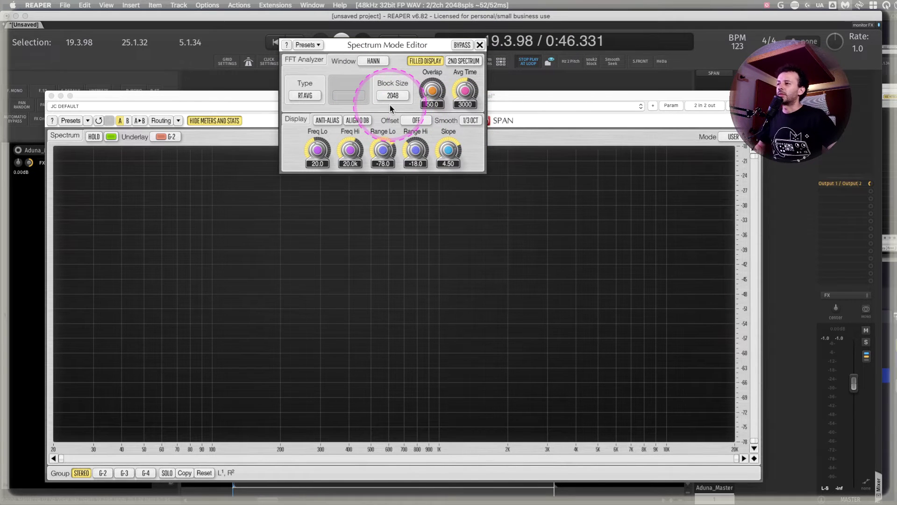
Step: Turn the display's Smooth option off and play the track briefly to check the unsmoothed spectrum
{"action": "left_click", "coordinate": [470, 120]}
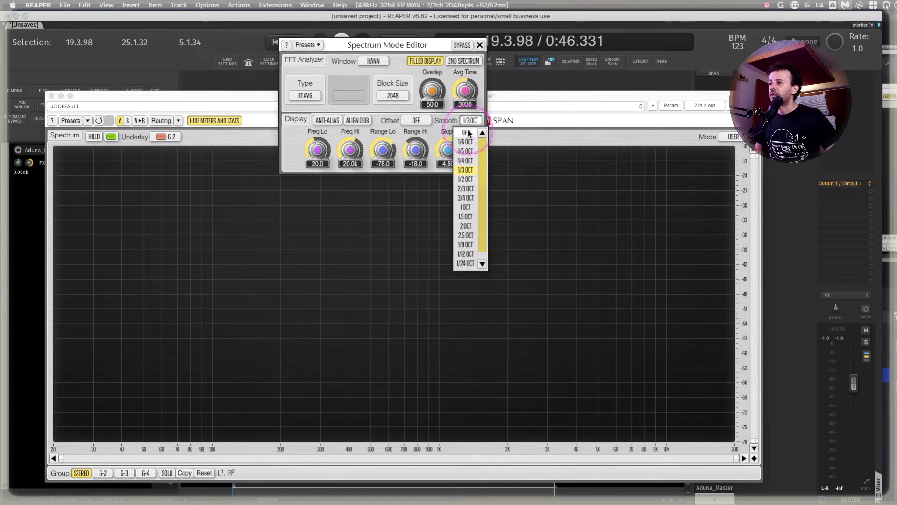
{"action": "left_click", "coordinate": [465, 132]}
{"action": "key", "text": "space"}
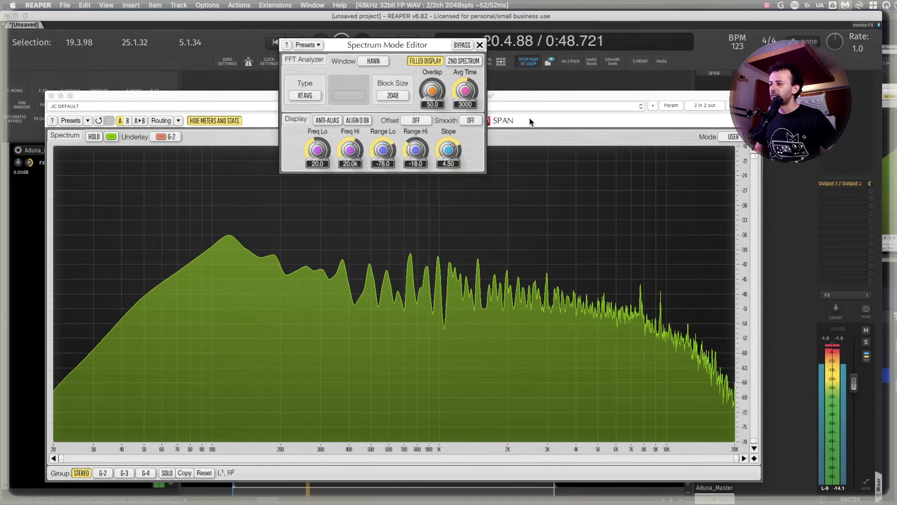
{"action": "key", "text": "space"}
Step: Lower the Block Size to 256 with smoothing off and play the track to compare the curve
{"action": "left_click", "coordinate": [393, 95]}
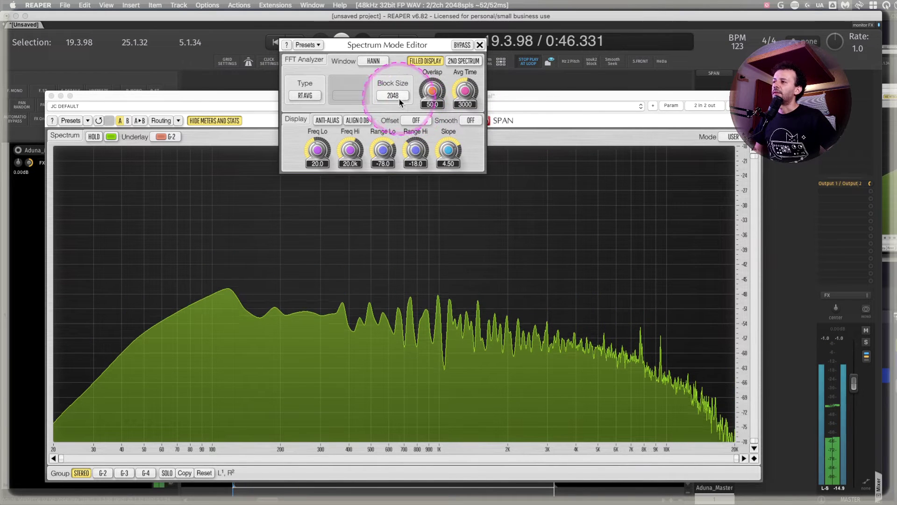
{"action": "left_click", "coordinate": [397, 127]}
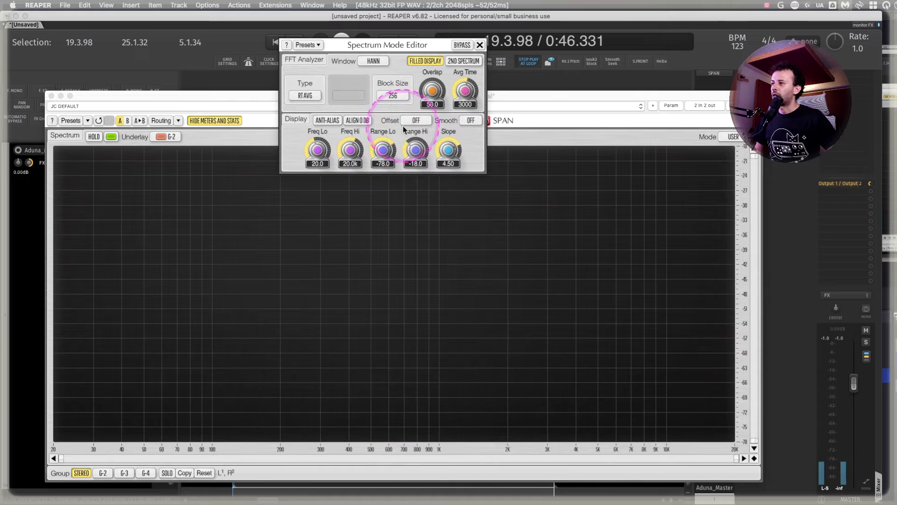
{"action": "left_click", "coordinate": [540, 120]}
{"action": "key", "text": "space"}
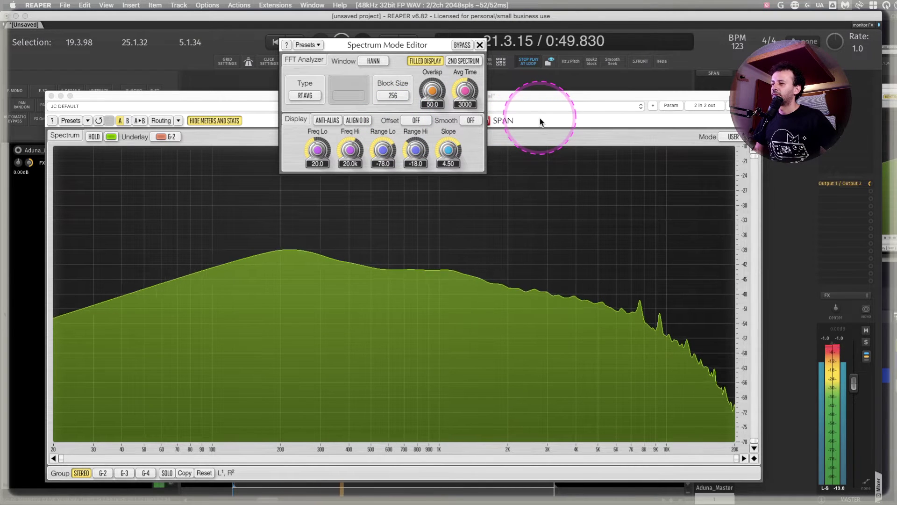
{"action": "key", "text": "space"}
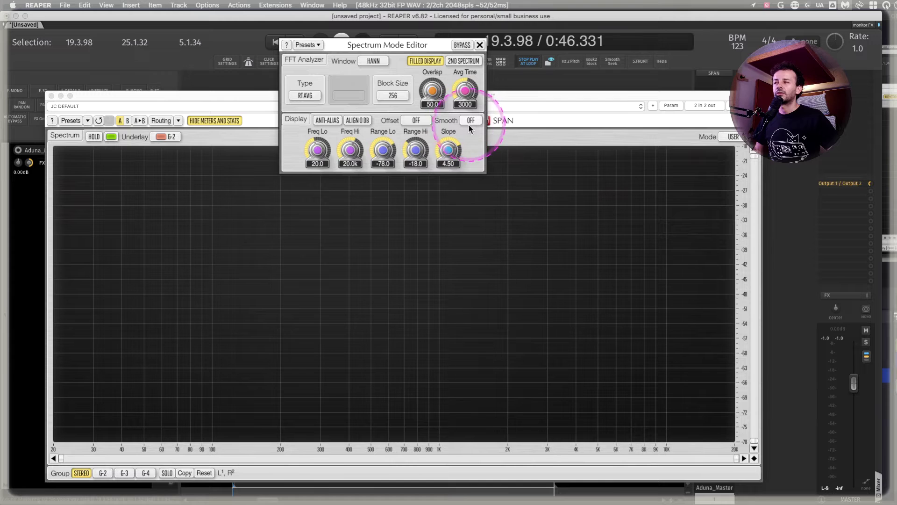
Step: Return the Block Size to 2048 and play the track briefly to check the unsmoothed curve
{"action": "left_click", "coordinate": [393, 96]}
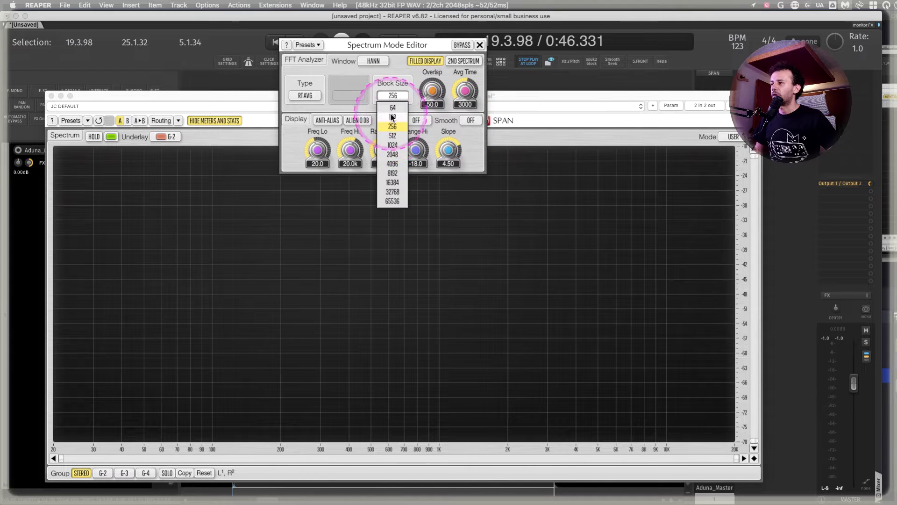
{"action": "left_click", "coordinate": [393, 155]}
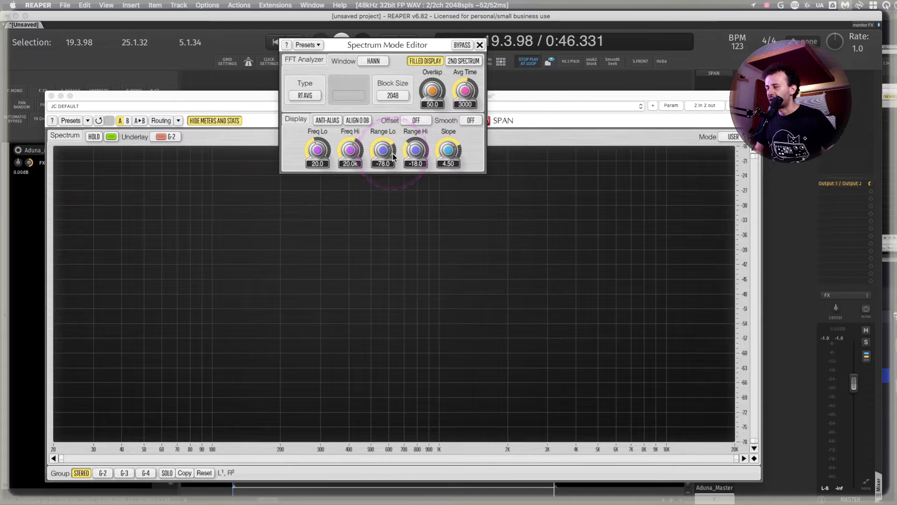
{"action": "key", "text": "space"}
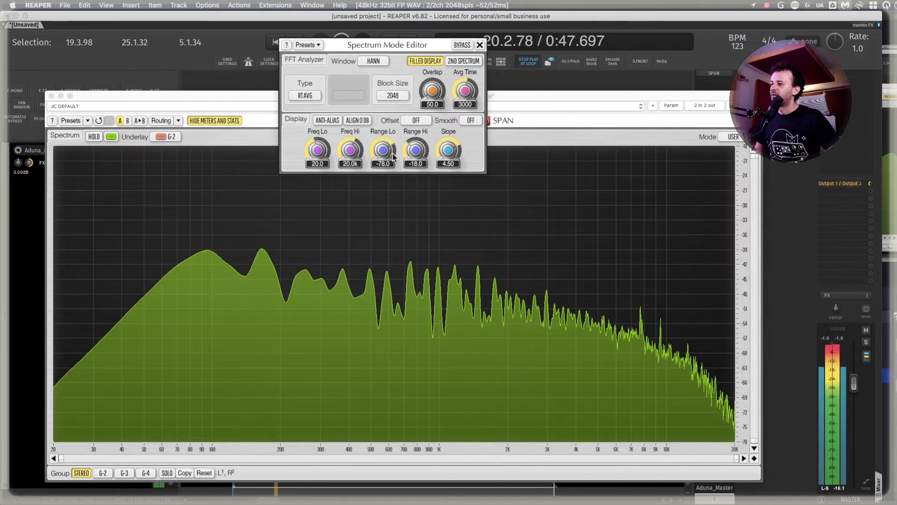
{"action": "left_click", "coordinate": [462, 103]}
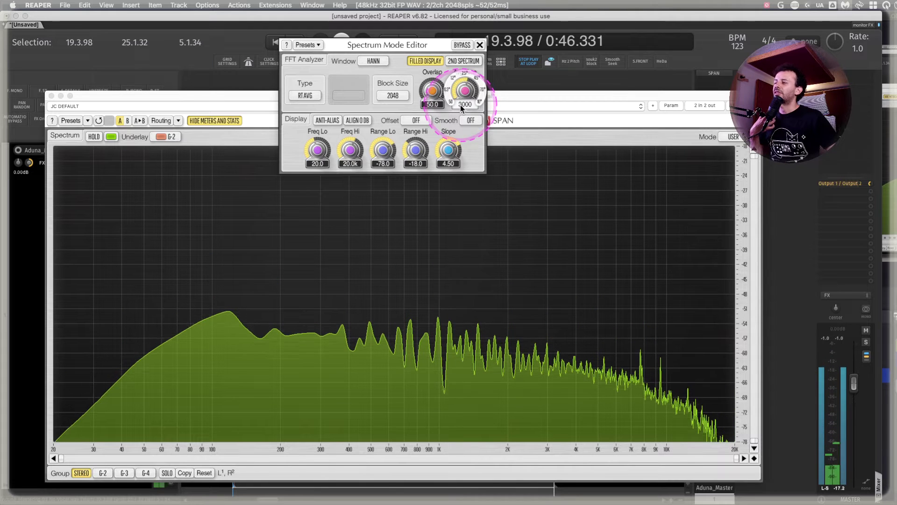
Step: Set the spectrum display's Smooth option to 1/3 OCT
{"action": "left_click", "coordinate": [471, 120]}
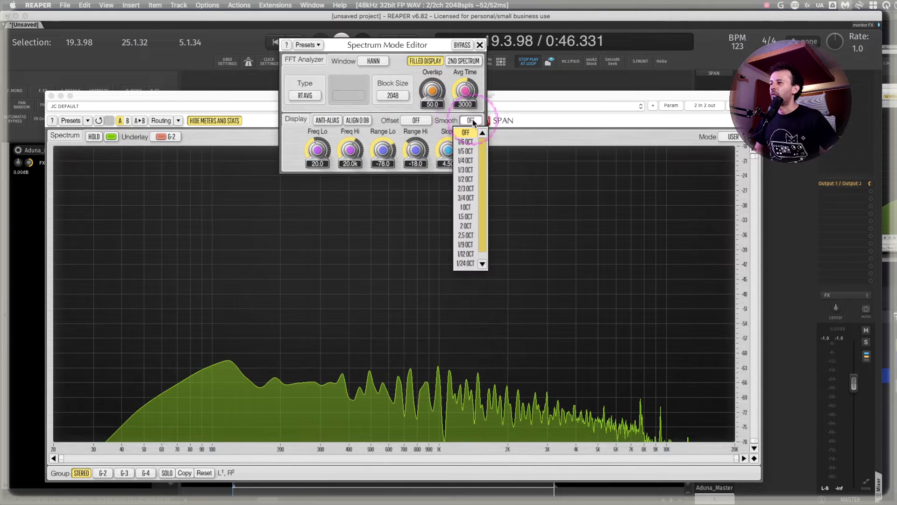
{"action": "left_click", "coordinate": [473, 172]}
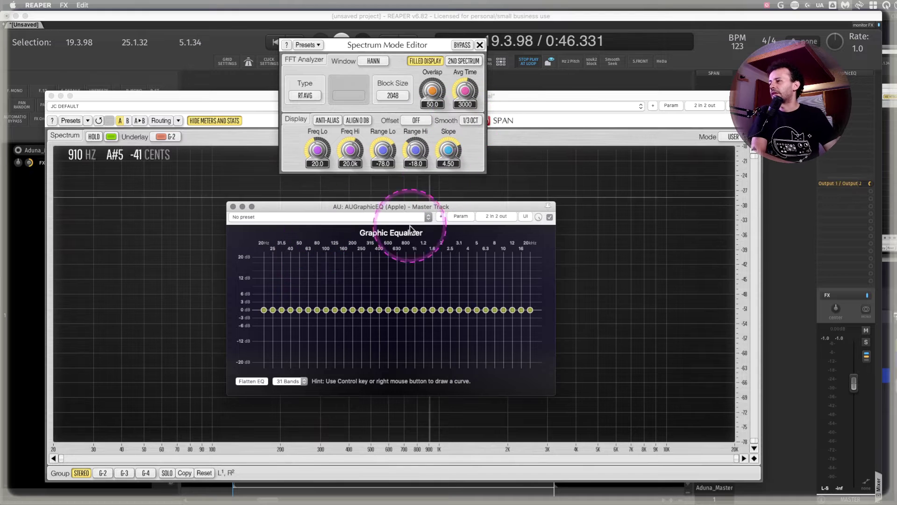
Step: Cut 63 Hz, 315 Hz and 1.6 kHz and boost around 1 kHz in the master track's Graphic Equalizer, leaving the plugin bypassed and closed
{"action": "left_click", "coordinate": [308, 314]}
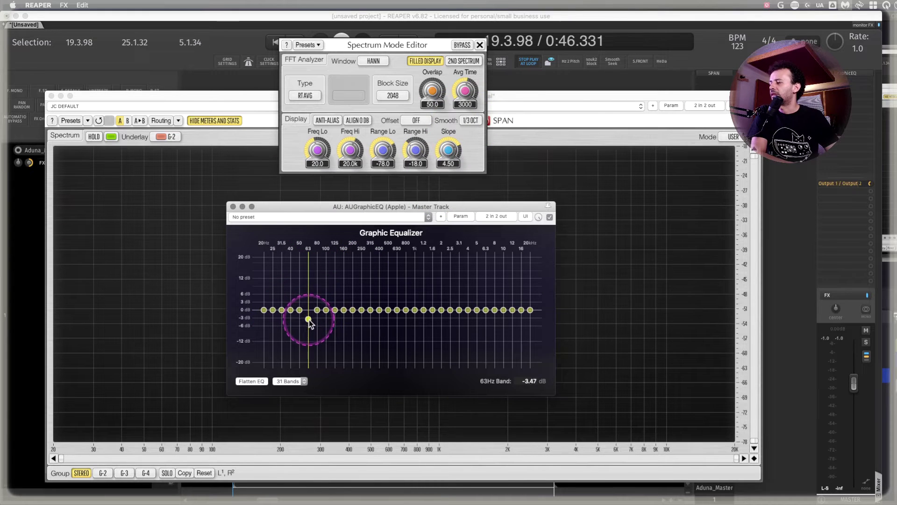
{"action": "left_click_drag", "start_coordinate": [308, 320], "coordinate": [434, 321]}
{"action": "left_click", "coordinate": [372, 311]}
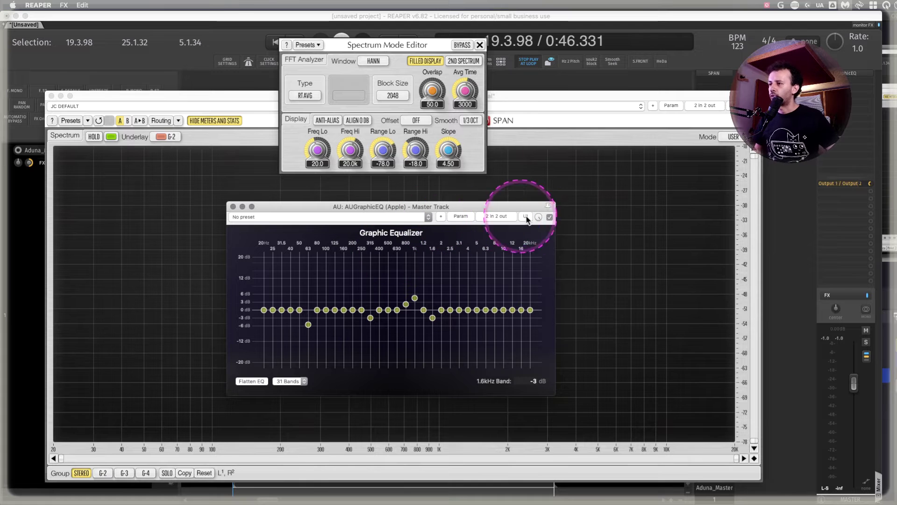
{"action": "left_click", "coordinate": [550, 217]}
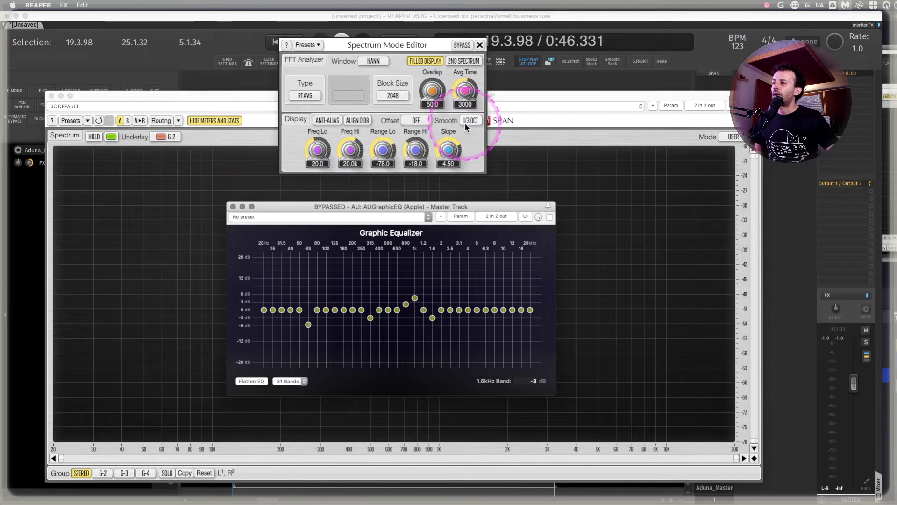
{"action": "left_click", "coordinate": [233, 206]}
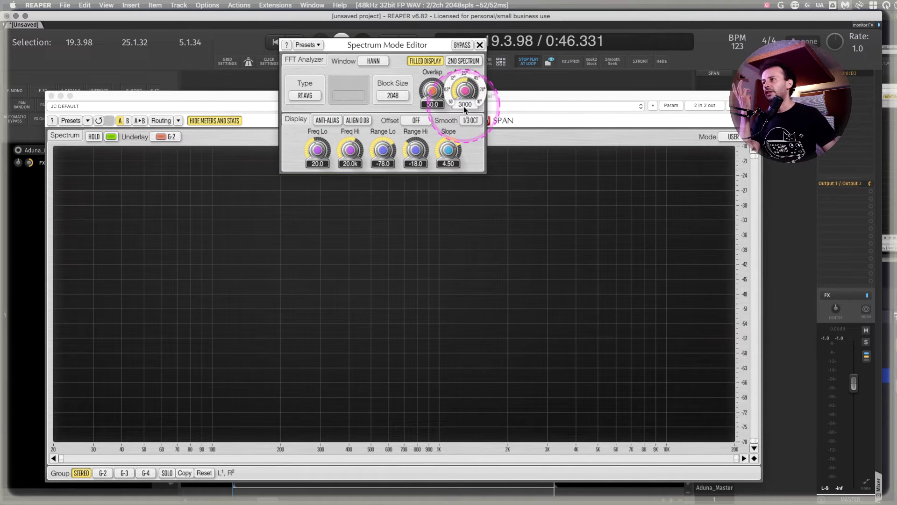
Step: Set the FFT analyzer's Type to AVG and play the track briefly to check the averaged curve
{"action": "left_click", "coordinate": [310, 99]}
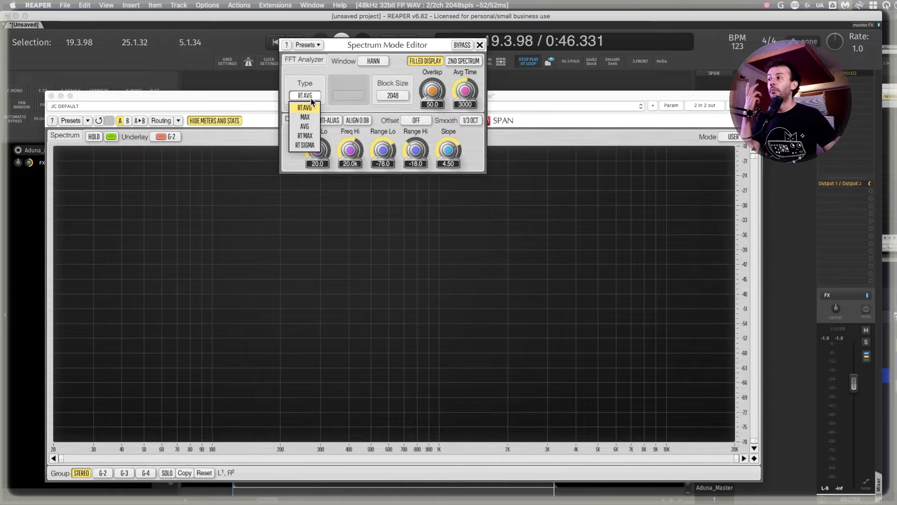
{"action": "left_click", "coordinate": [308, 127]}
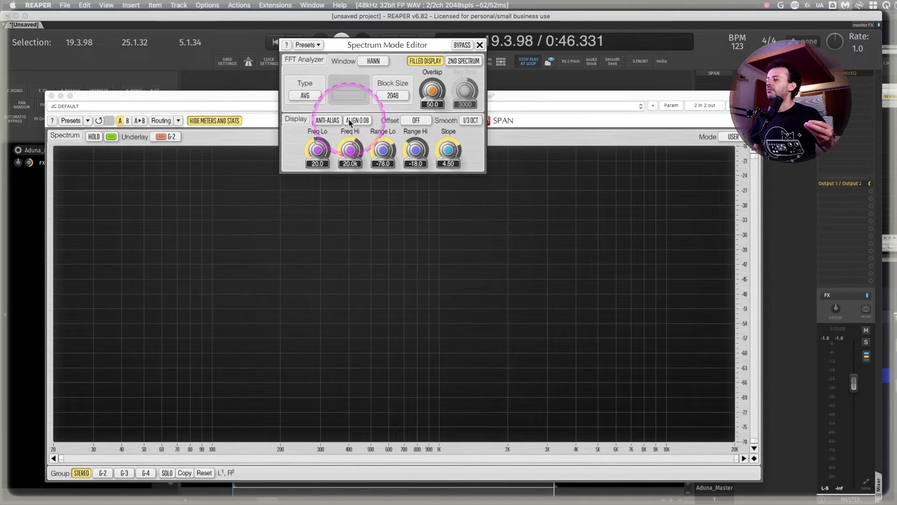
{"action": "key", "text": "space"}
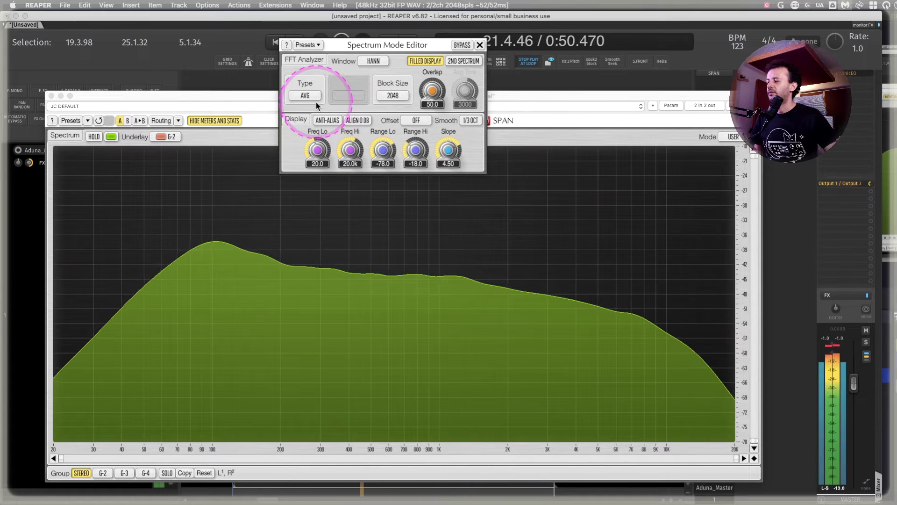
{"action": "key", "text": "space"}
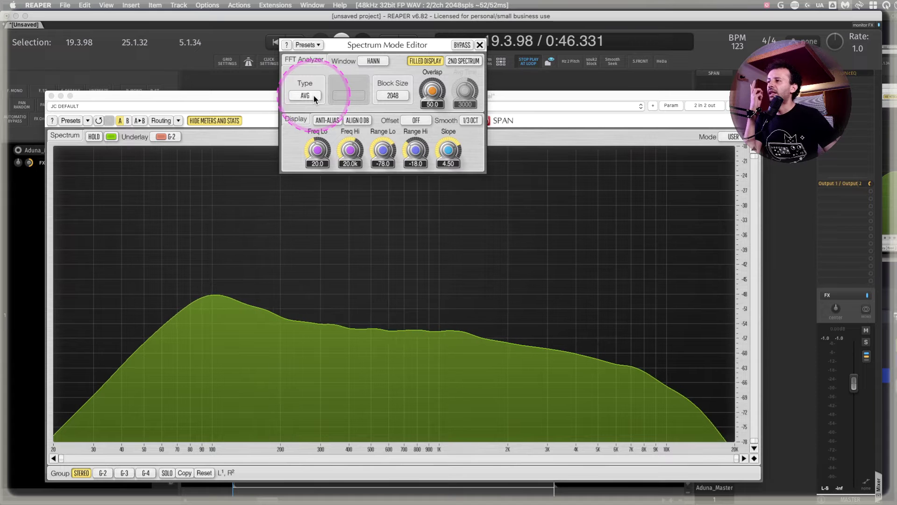
Step: Enable the 2nd Spectrum with its 2nd Type set to RT MAX and play the track to compare both curves
{"action": "left_click", "coordinate": [464, 61]}
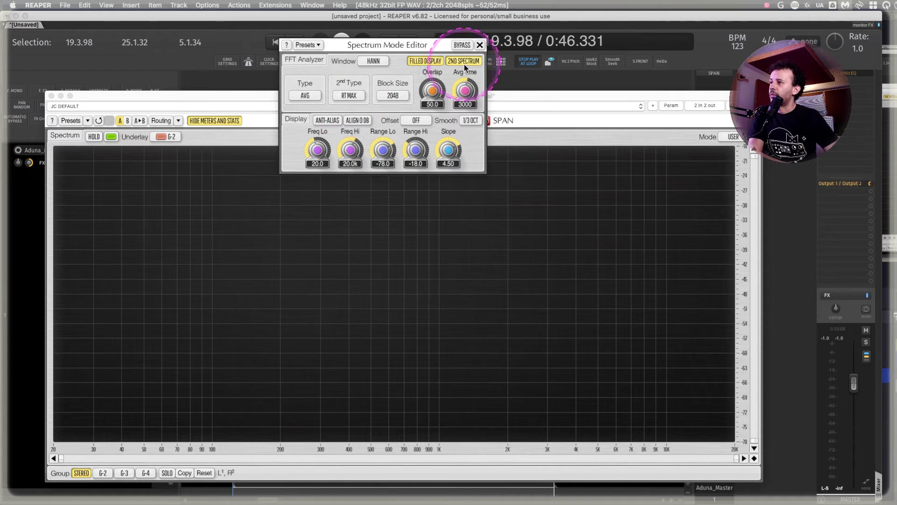
{"action": "left_click", "coordinate": [352, 97]}
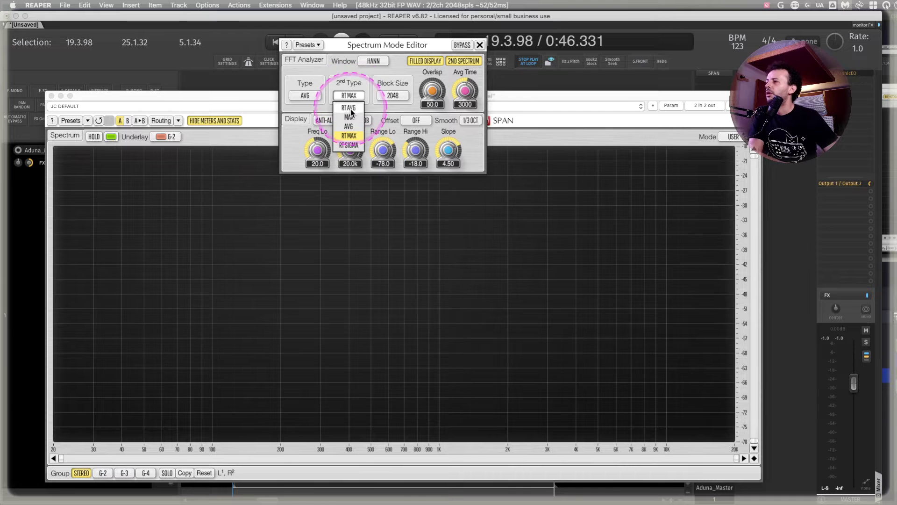
{"action": "left_click", "coordinate": [350, 117]}
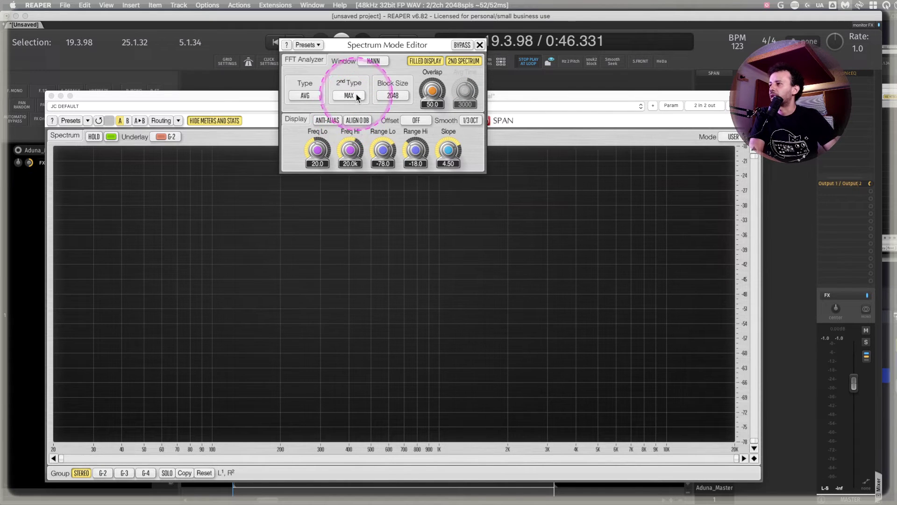
{"action": "left_click", "coordinate": [350, 96]}
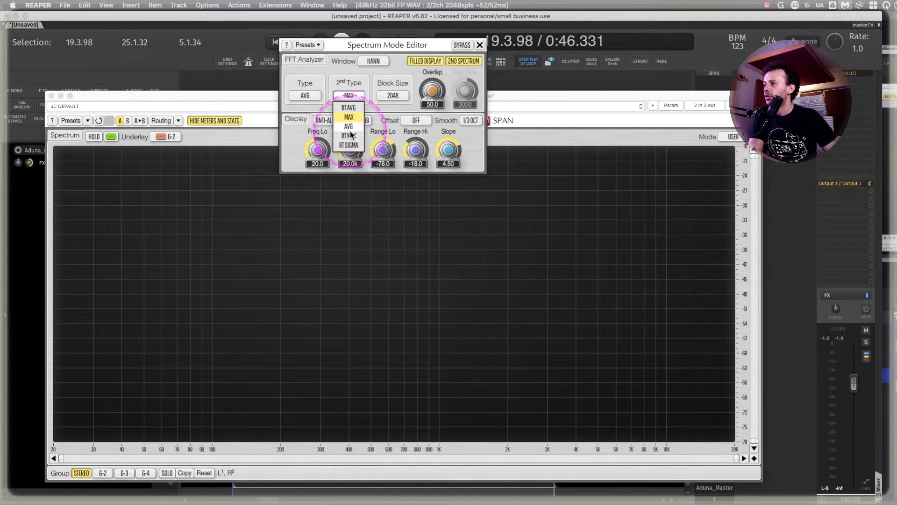
{"action": "left_click", "coordinate": [352, 135]}
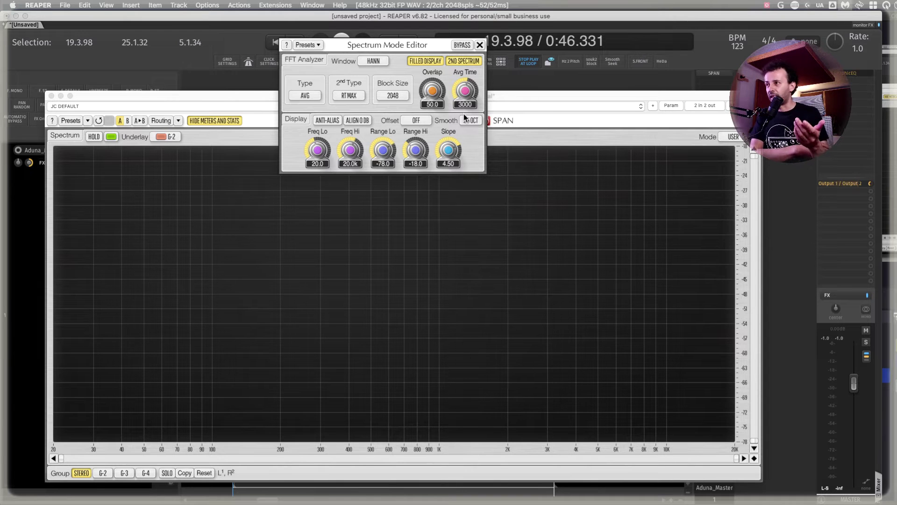
{"action": "key", "text": "space"}
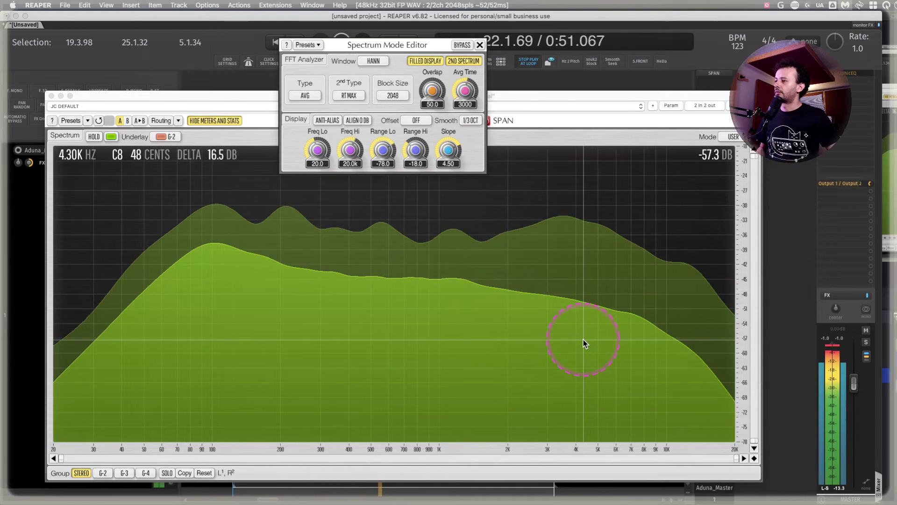
{"action": "key", "text": "space"}
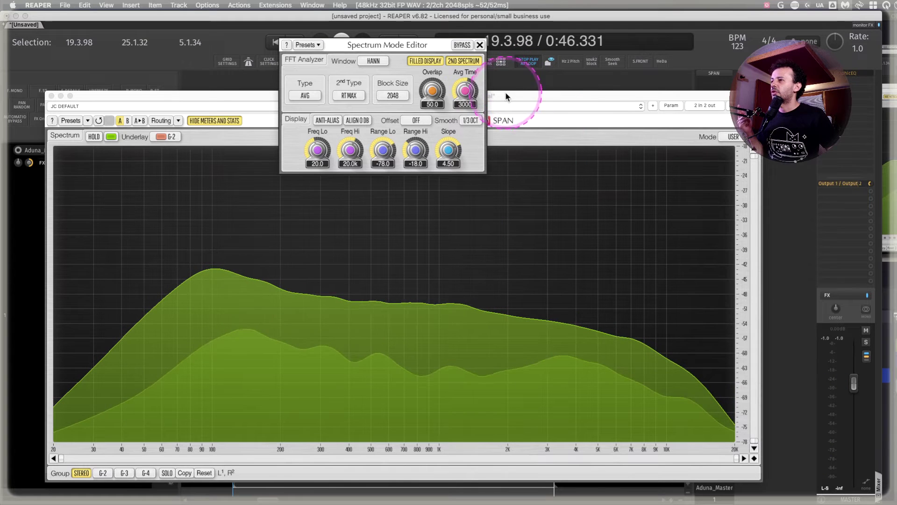
Step: Move the Spectrum Mode Editor aside and freeze the spectrum with Hold while the track plays
{"action": "left_click", "coordinate": [427, 49]}
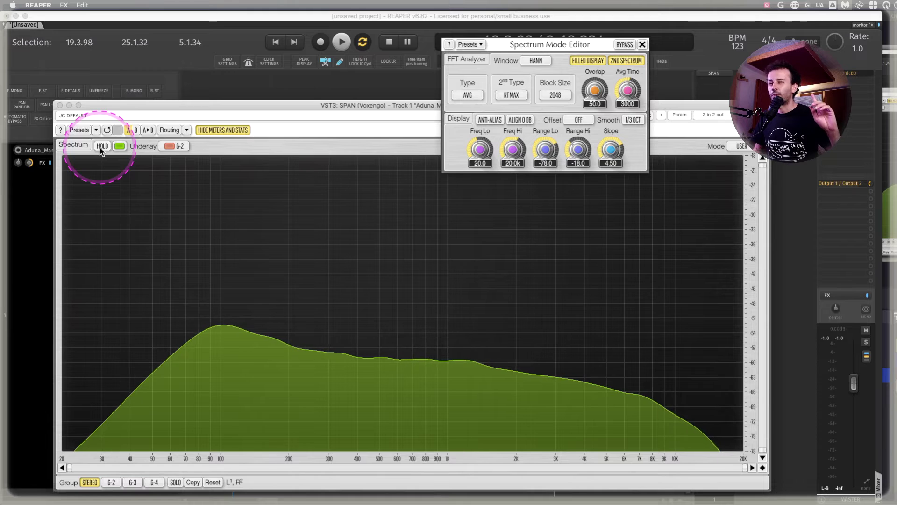
{"action": "key", "text": "space"}
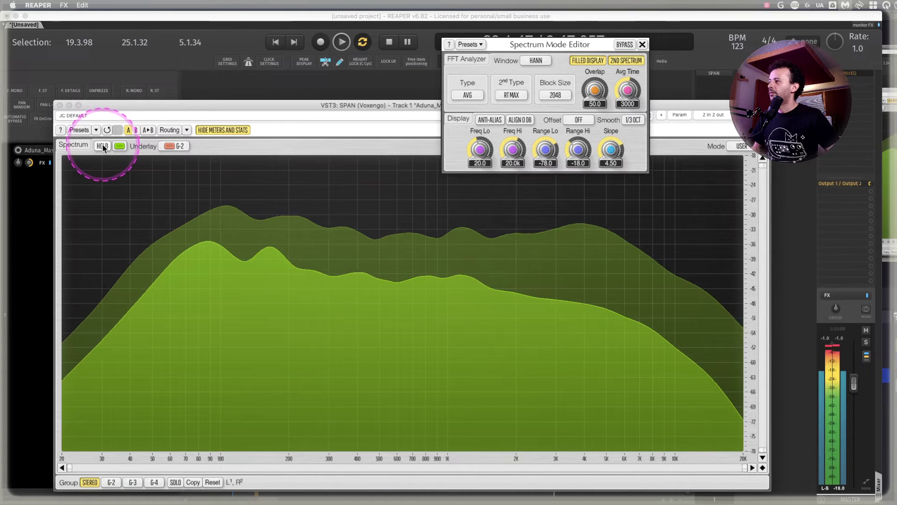
{"action": "left_click", "coordinate": [103, 147]}
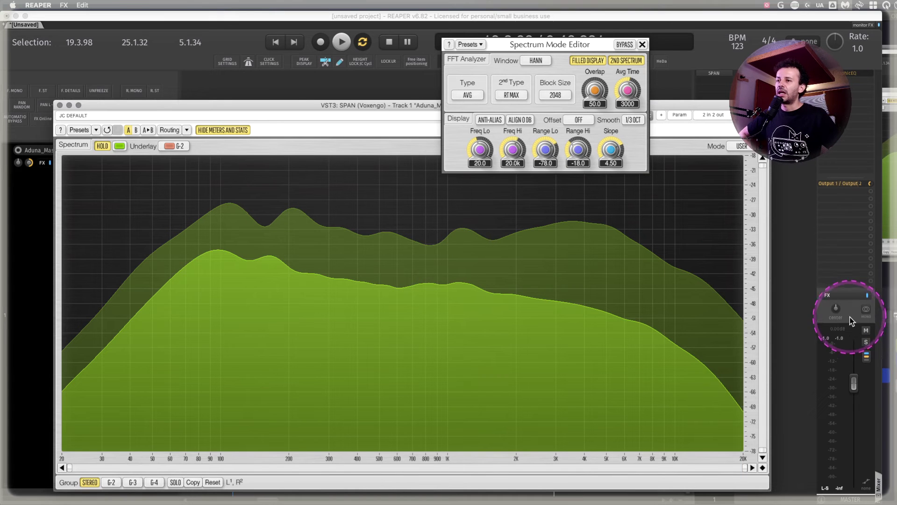
Step: Examine the gap between the average and maximum curves on the held spectrum, around 300 to 500 Hz
{"action": "left_click", "coordinate": [850, 302]}
{"action": "scroll", "coordinate": [848, 286], "scroll_direction": "down", "scroll_amount": 5}
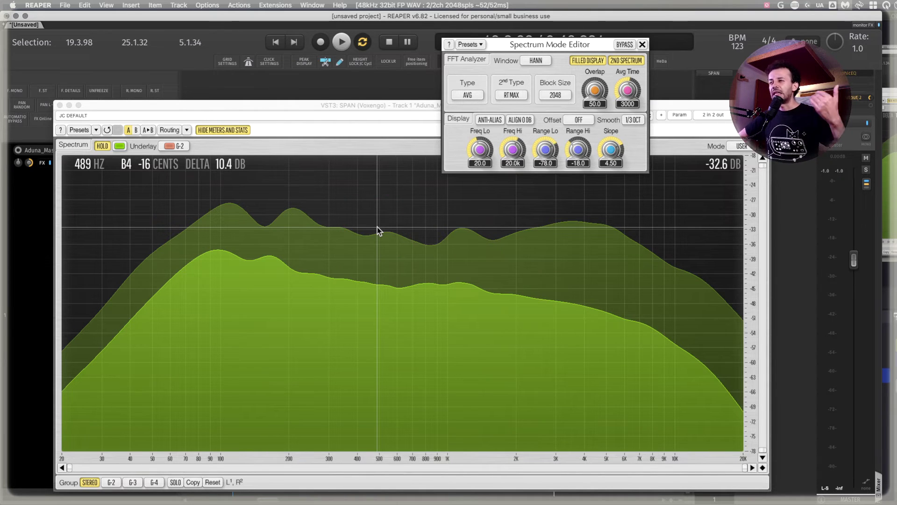
{"action": "left_click_drag", "start_coordinate": [378, 226], "coordinate": [330, 279]}
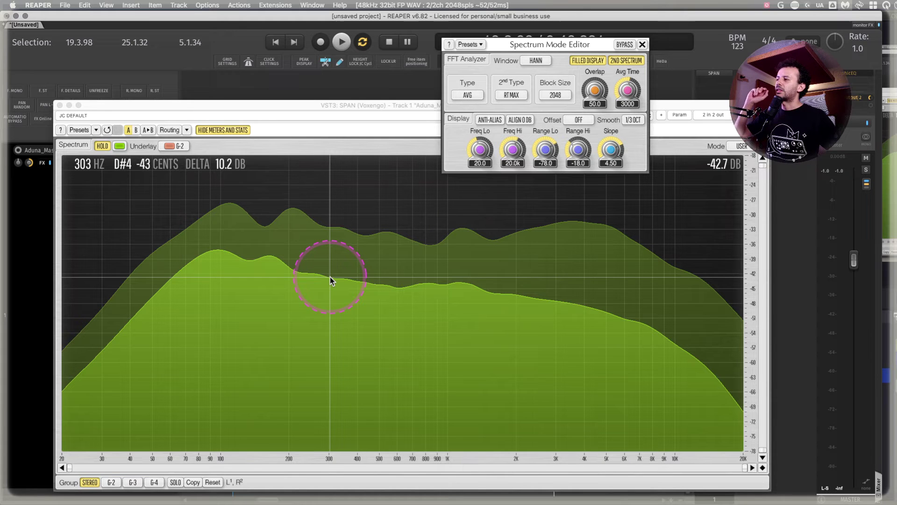
{"action": "left_click_drag", "start_coordinate": [330, 277], "coordinate": [333, 243]}
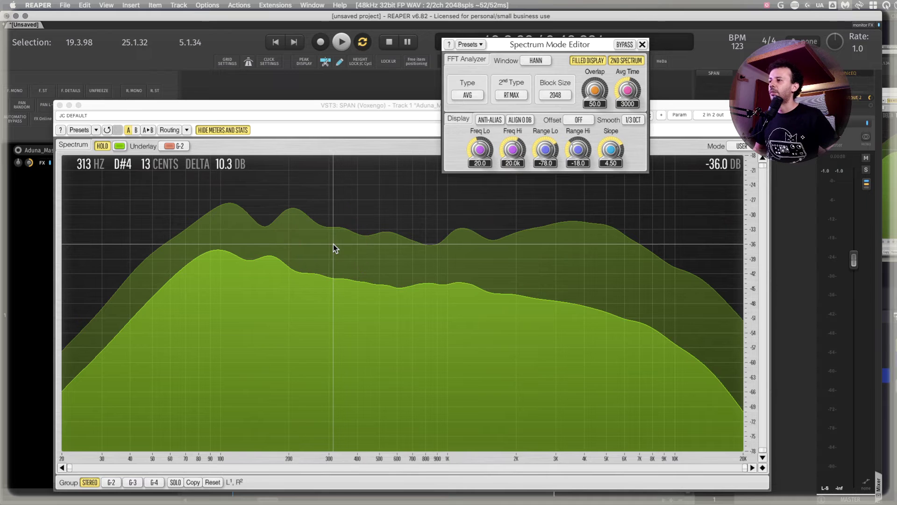
{"action": "left_click_drag", "start_coordinate": [333, 244], "coordinate": [92, 117]}
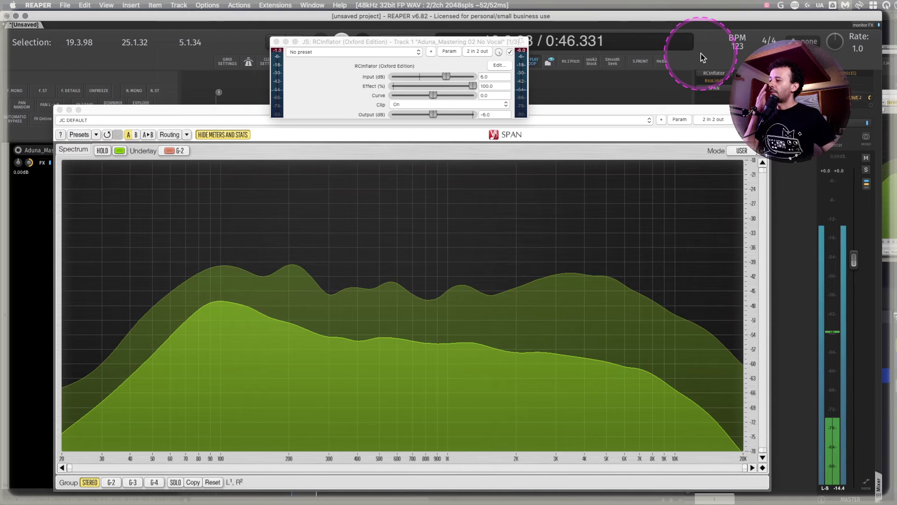
Step: Stop playback and show the ReaPack extension's package and repository options without choosing any
{"action": "key", "text": "space"}
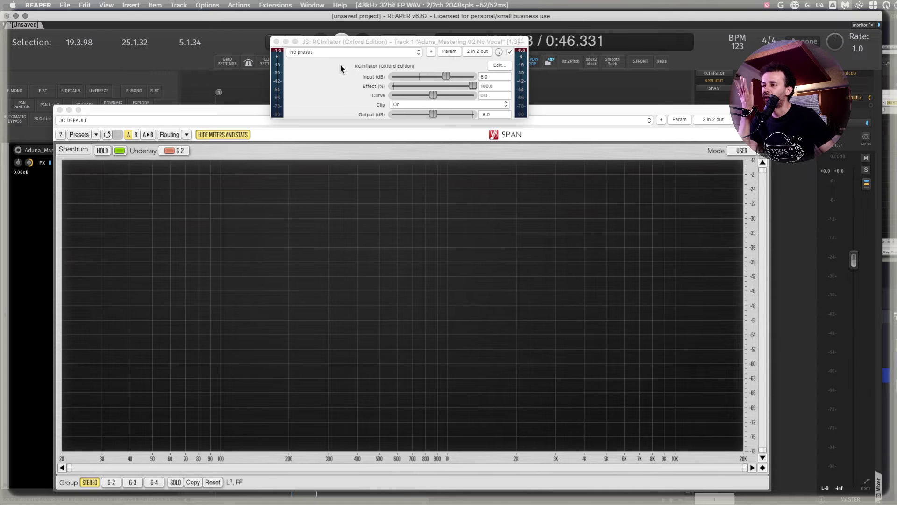
{"action": "left_click", "coordinate": [289, 6]}
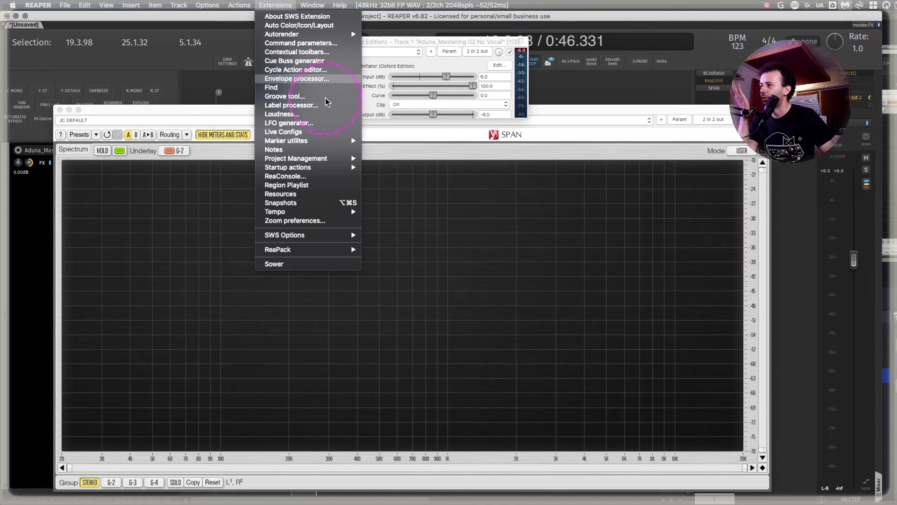
{"action": "mouse_move", "coordinate": [330, 249]}
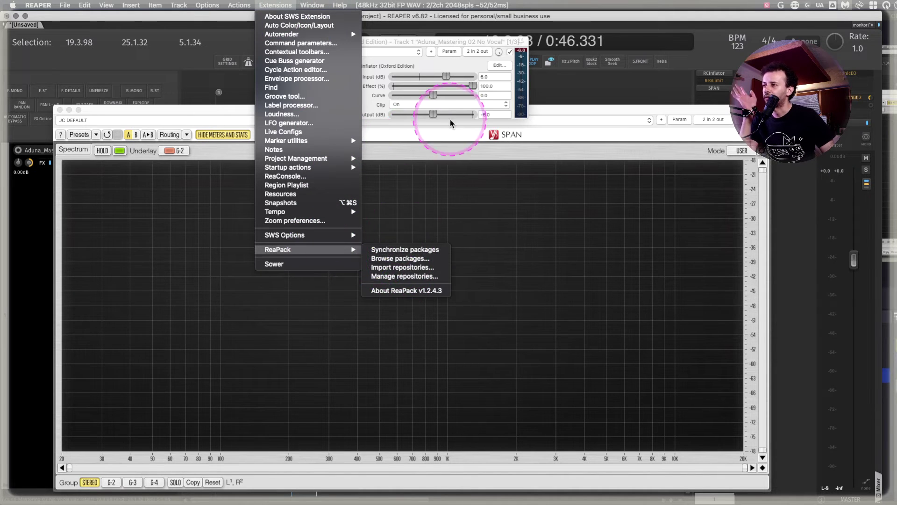
{"action": "left_click", "coordinate": [259, 246]}
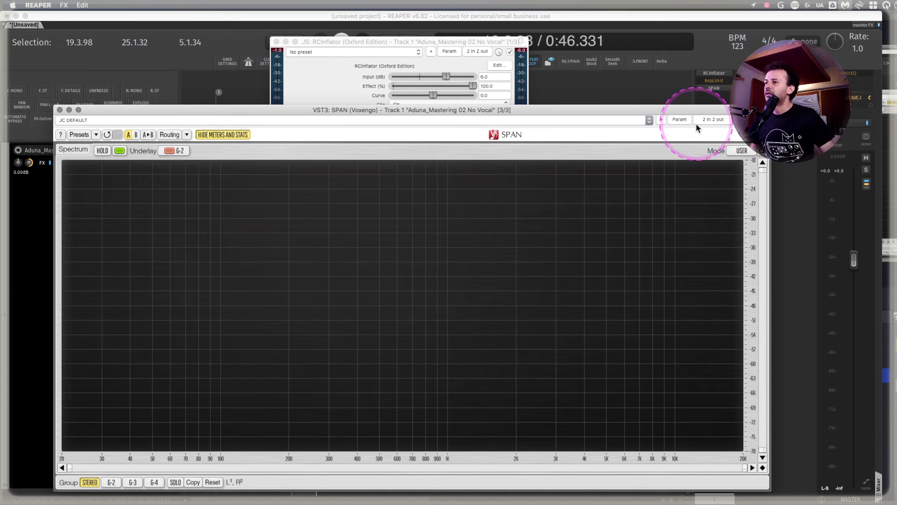
Step: Open the Spectrum Mode Editor to review the Type and 2nd Type settings, and close it again
{"action": "left_click", "coordinate": [742, 151]}
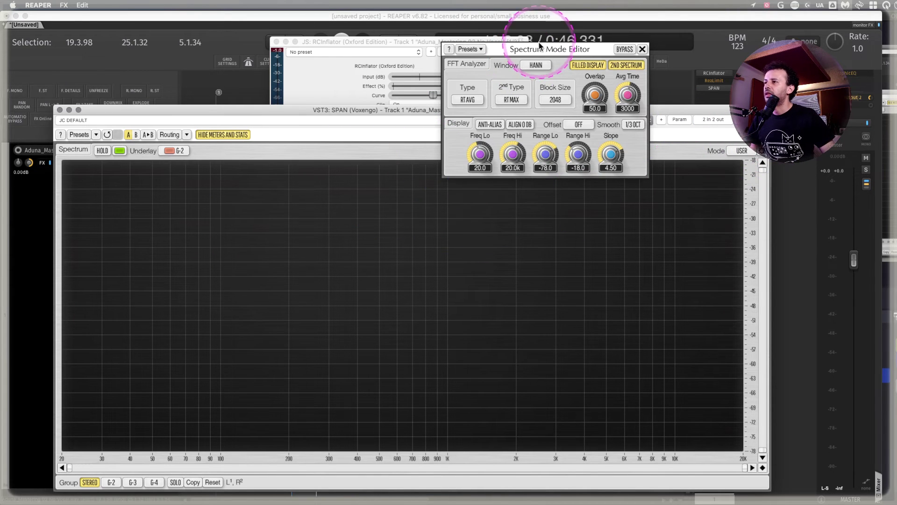
{"action": "left_click_drag", "start_coordinate": [536, 49], "coordinate": [398, 121]}
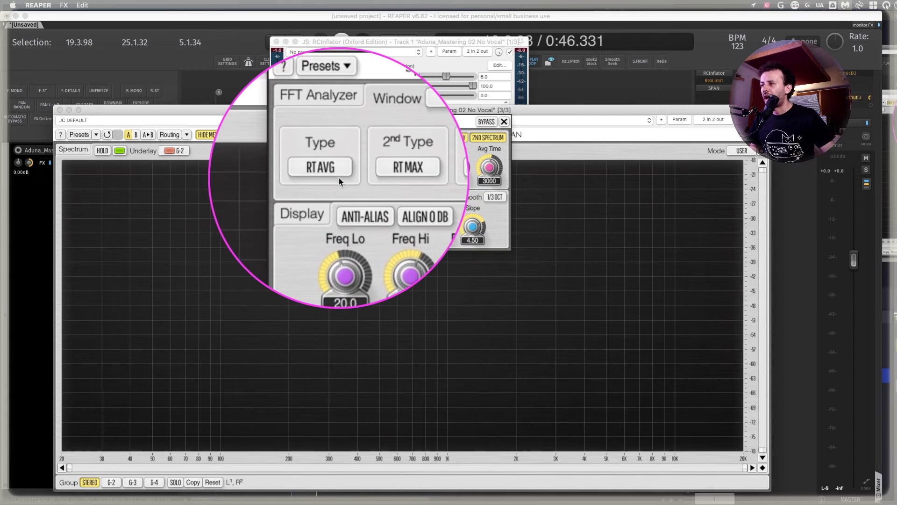
{"action": "left_click", "coordinate": [503, 121]}
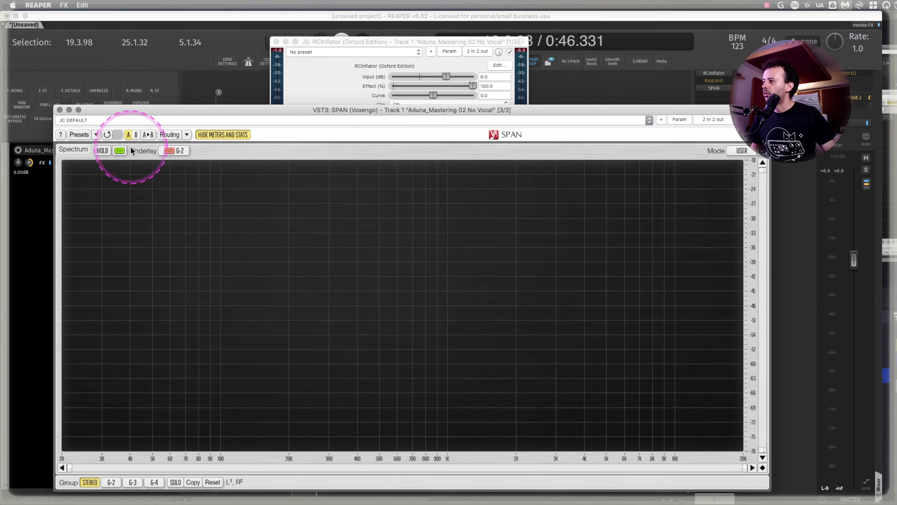
Step: Play the track, hold the spectrum to inspect the gap between both curves near 115 Hz, and release Hold
{"action": "left_click", "coordinate": [104, 152]}
{"action": "key", "text": "space"}
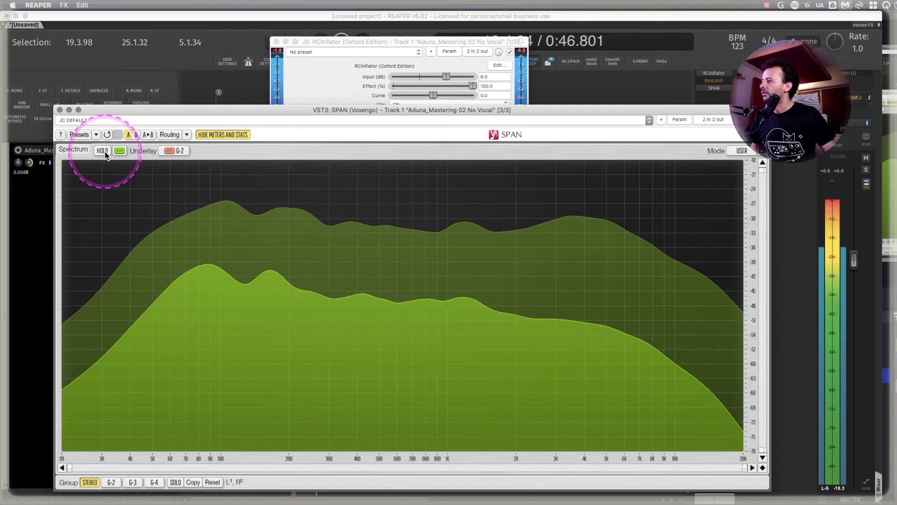
{"action": "left_click", "coordinate": [104, 152]}
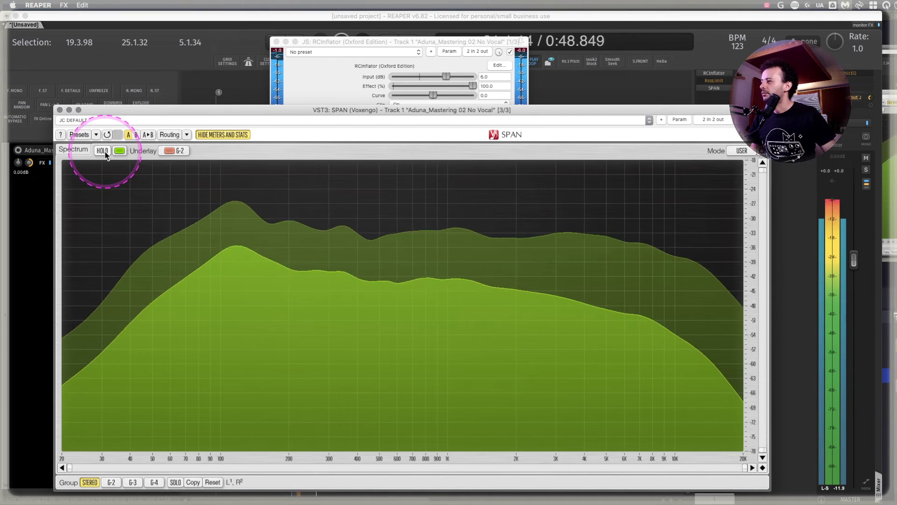
{"action": "left_click", "coordinate": [160, 77]}
{"action": "key", "text": "space"}
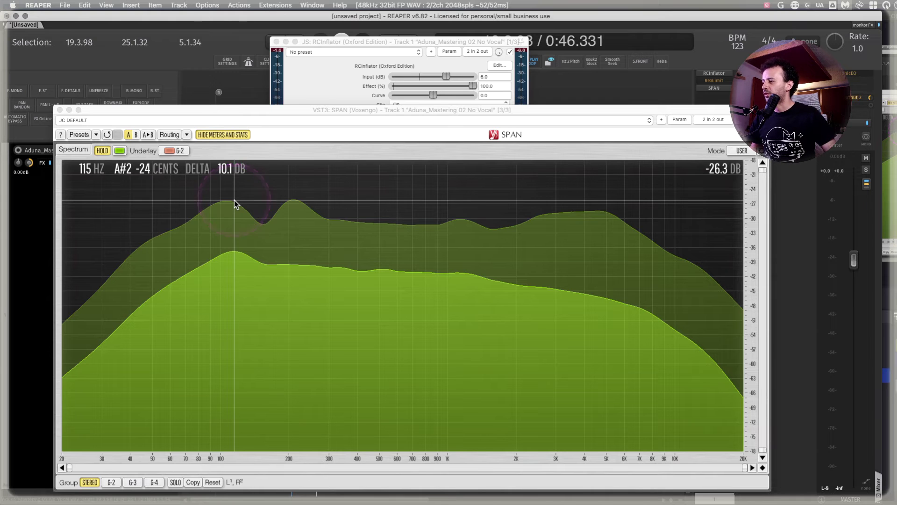
{"action": "left_click", "coordinate": [102, 150]}
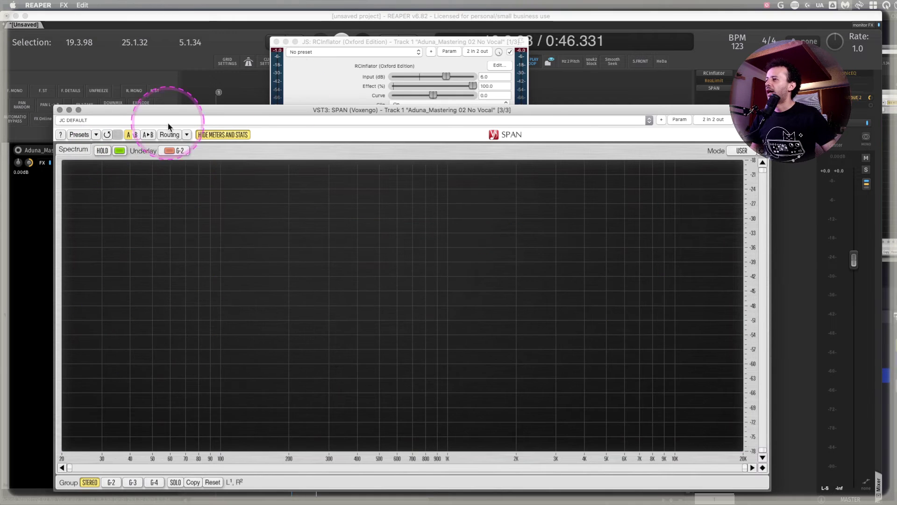
Step: Bypass RCInflator, play the track and hold the SPAN spectrum for a reading without the inflator
{"action": "left_click", "coordinate": [510, 52]}
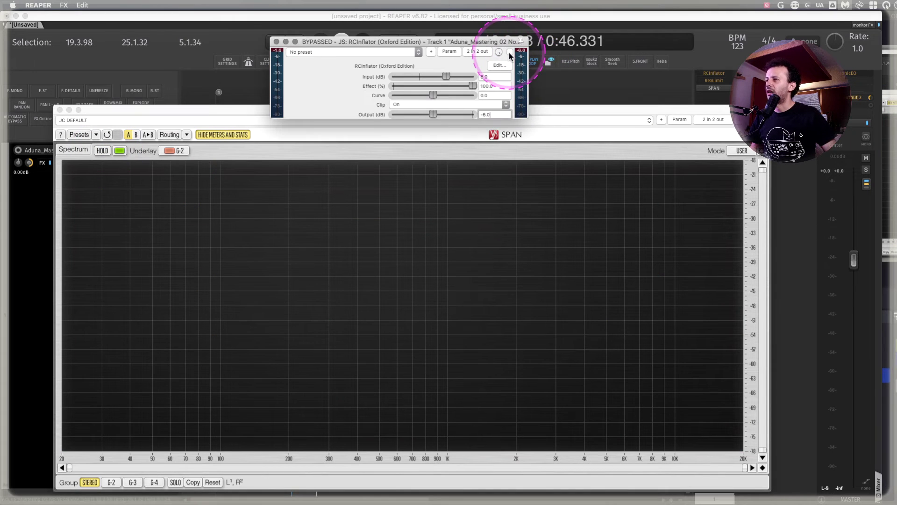
{"action": "left_click", "coordinate": [147, 66]}
{"action": "key", "text": "space"}
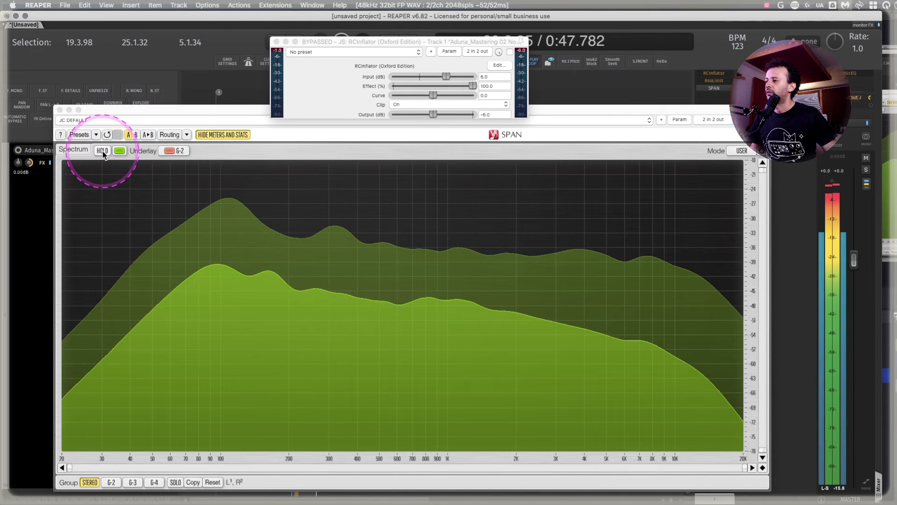
{"action": "left_click", "coordinate": [103, 150]}
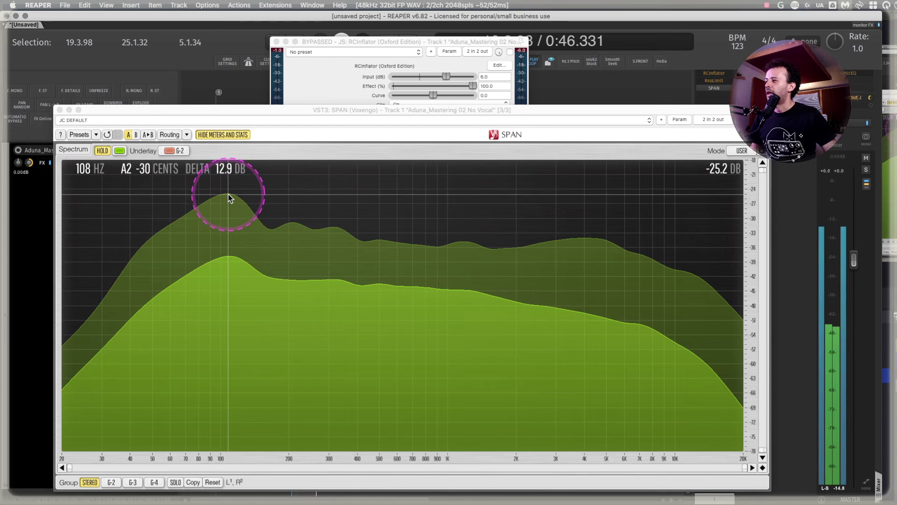
Step: Inspect the gap between the held curves near 109 Hz, and briefly show the meters and statistics to check the max crest factor
{"action": "left_click", "coordinate": [229, 257]}
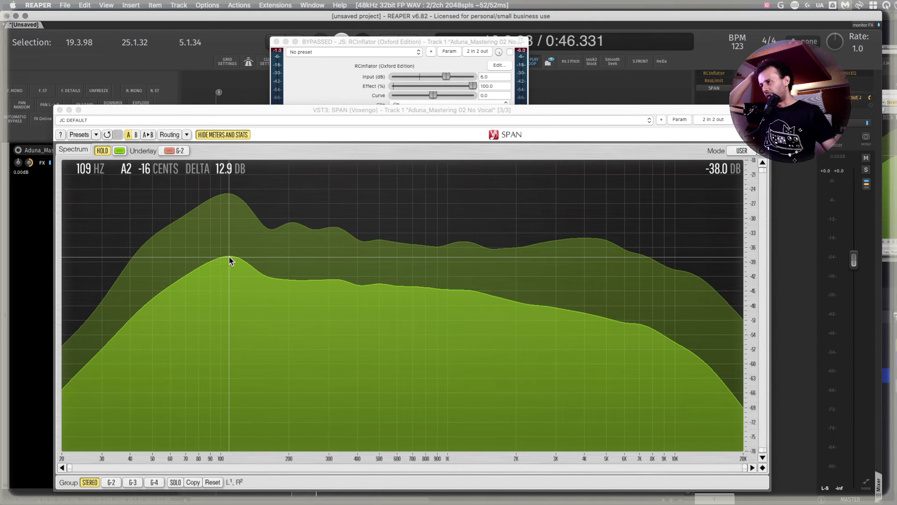
{"action": "left_click", "coordinate": [332, 231]}
{"action": "left_click", "coordinate": [741, 156]}
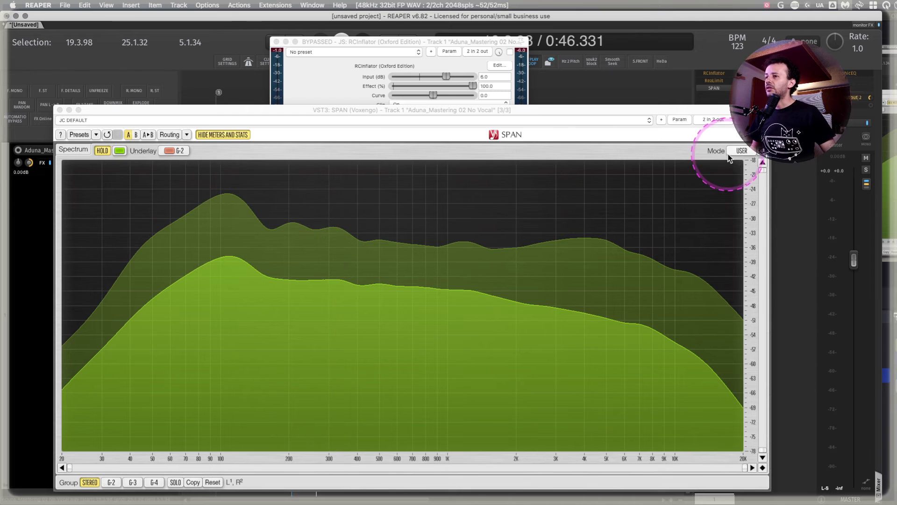
{"action": "left_click", "coordinate": [305, 176]}
{"action": "left_click", "coordinate": [220, 134]}
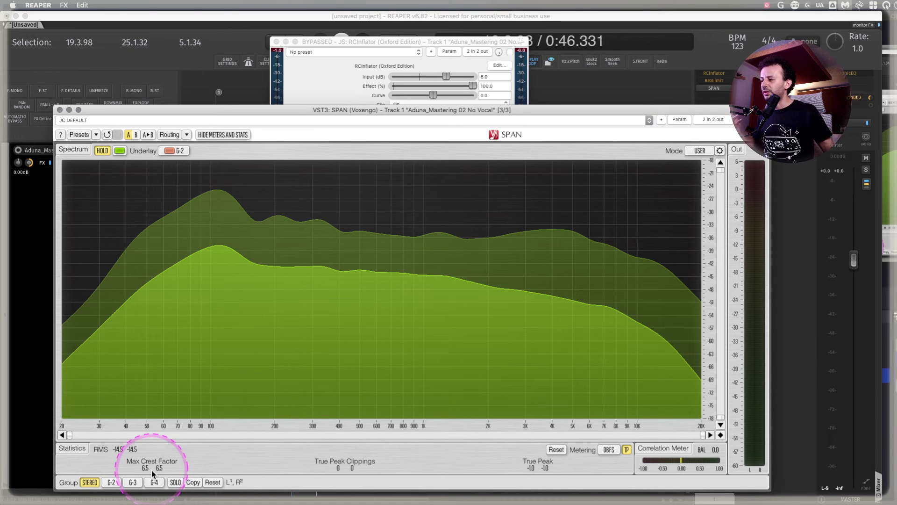
{"action": "left_click", "coordinate": [236, 135]}
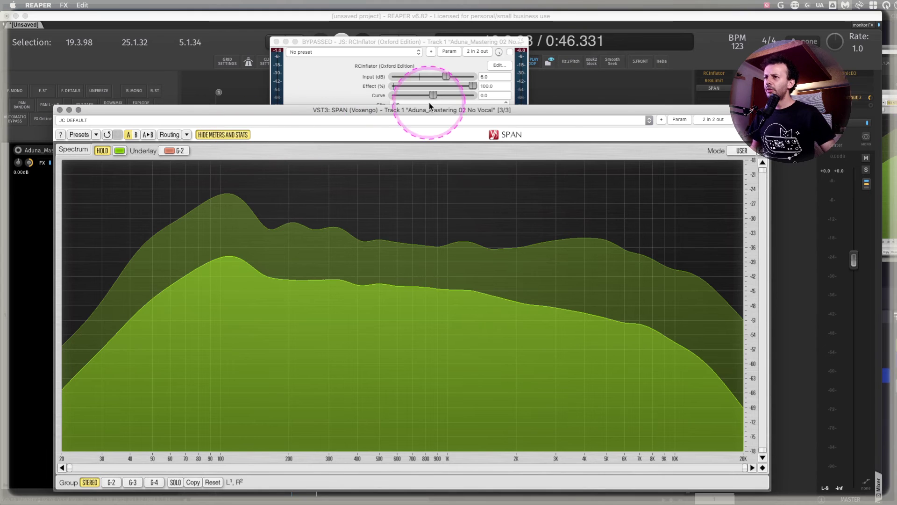
Step: Re-enable RCInflator and ReaLimit on the track, review ReaLimit's threshold and ceiling settings, and close the limiter window
{"action": "left_click", "coordinate": [510, 52]}
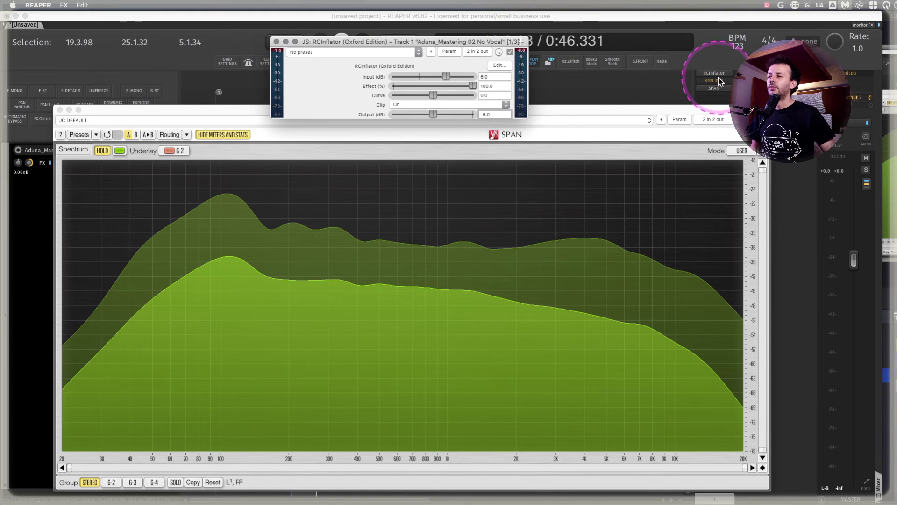
{"action": "left_click", "coordinate": [716, 81]}
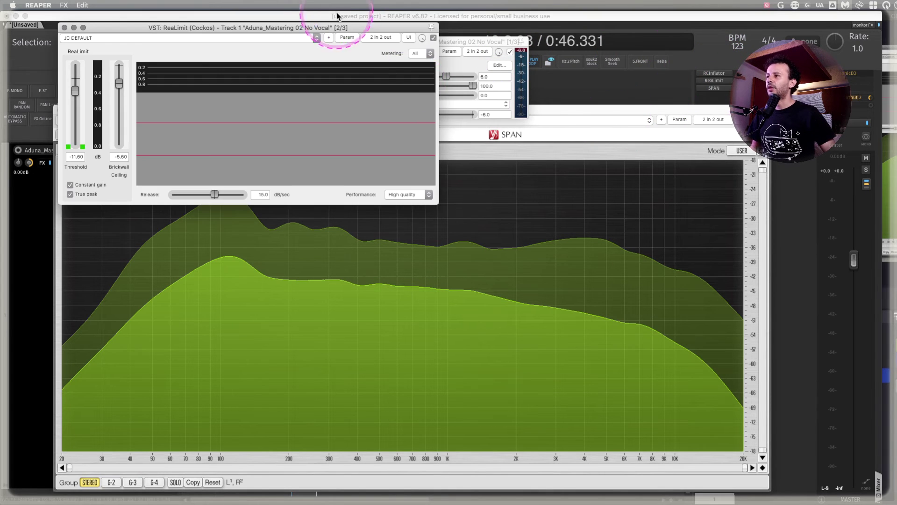
{"action": "left_click_drag", "start_coordinate": [338, 32], "coordinate": [408, 192]}
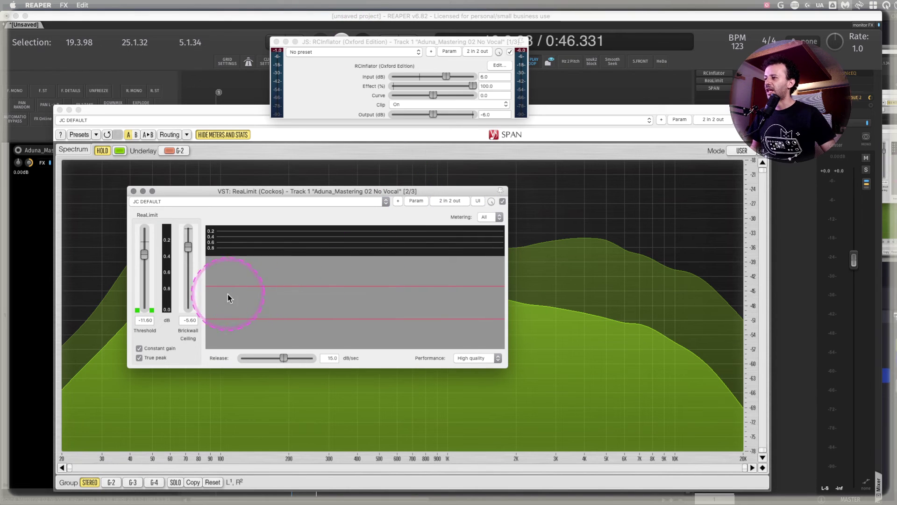
{"action": "left_click_drag", "start_coordinate": [170, 191], "coordinate": [171, 176]}
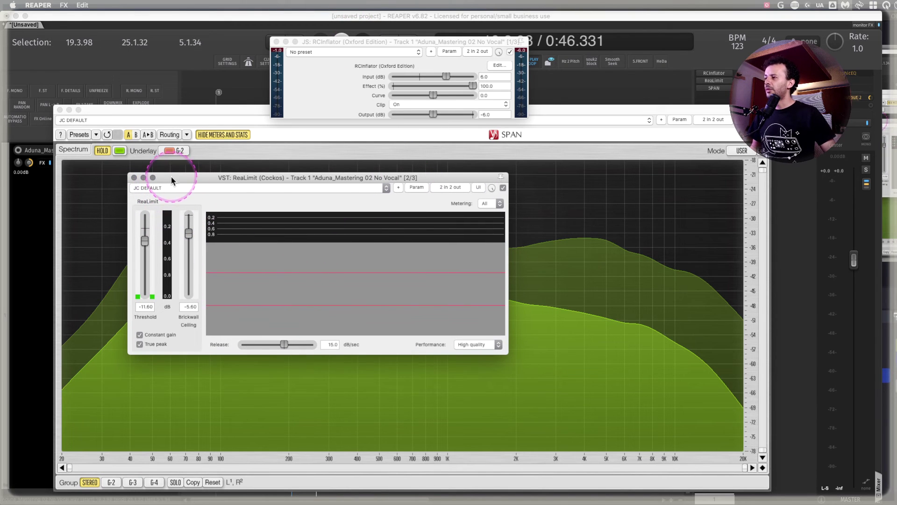
{"action": "left_click", "coordinate": [134, 177]}
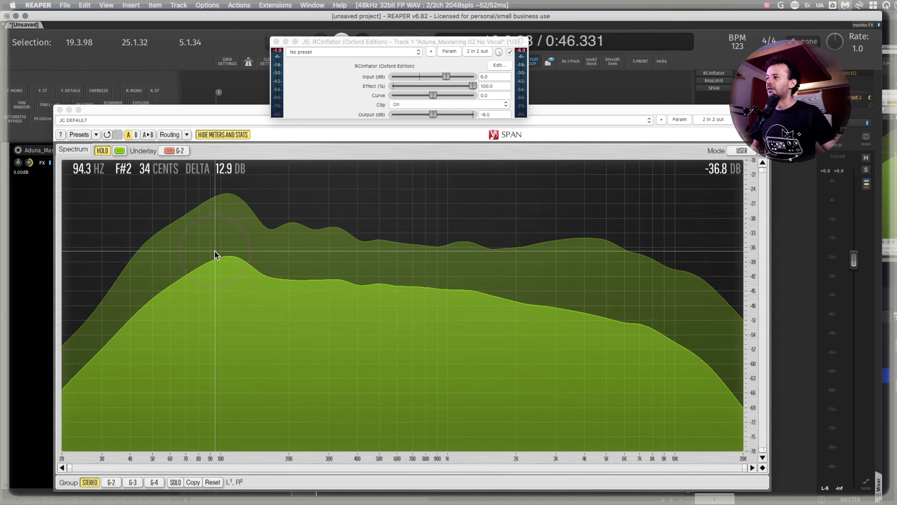
Step: Release Hold, replay the track with both processors active, hold the new spectrum and stop playback
{"action": "left_click", "coordinate": [164, 151]}
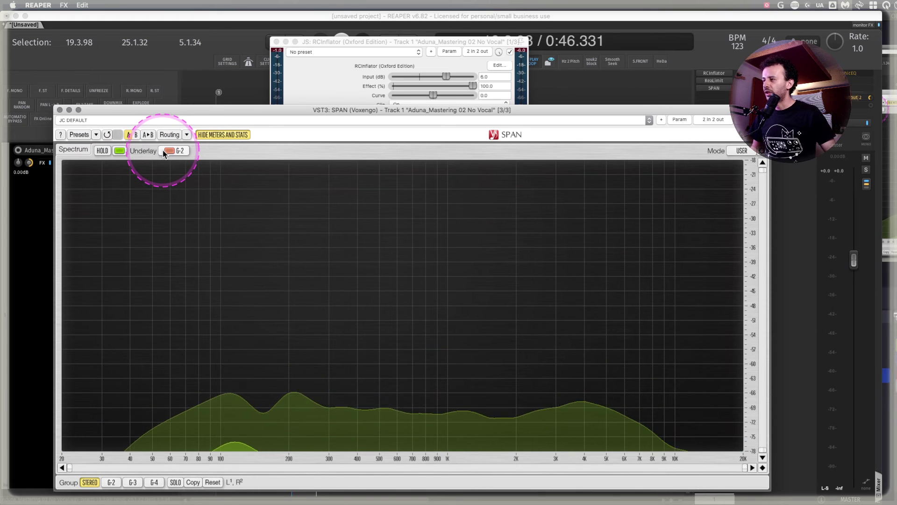
{"action": "mouse_move", "coordinate": [256, 220]}
{"action": "left_mouse_down"}
{"action": "mouse_move", "coordinate": [279, 220]}
{"action": "mouse_move", "coordinate": [268, 222]}
{"action": "left_mouse_up"}
{"action": "key", "text": "space"}
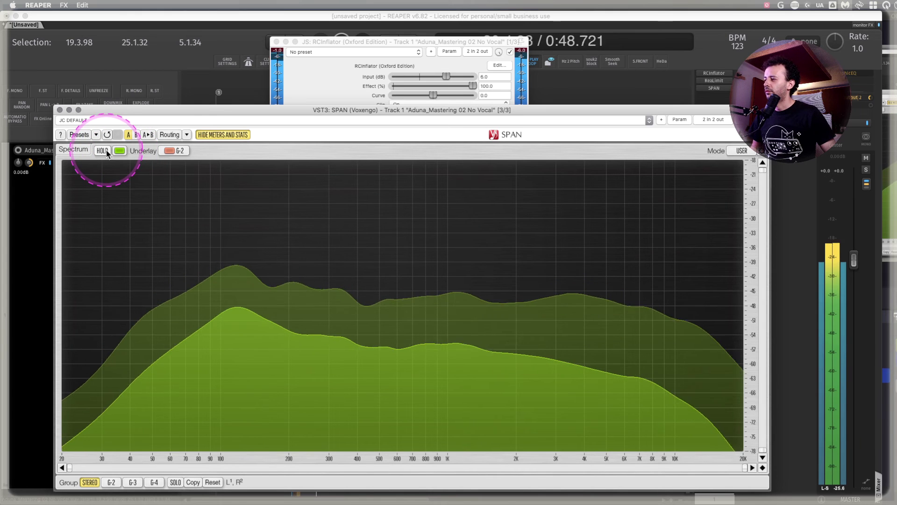
{"action": "left_click", "coordinate": [101, 150]}
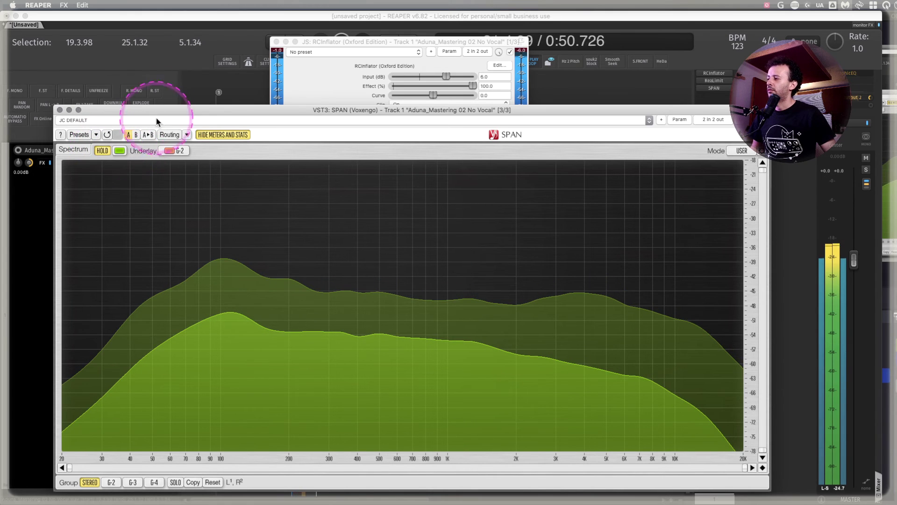
{"action": "left_click", "coordinate": [133, 81]}
{"action": "key", "text": "space"}
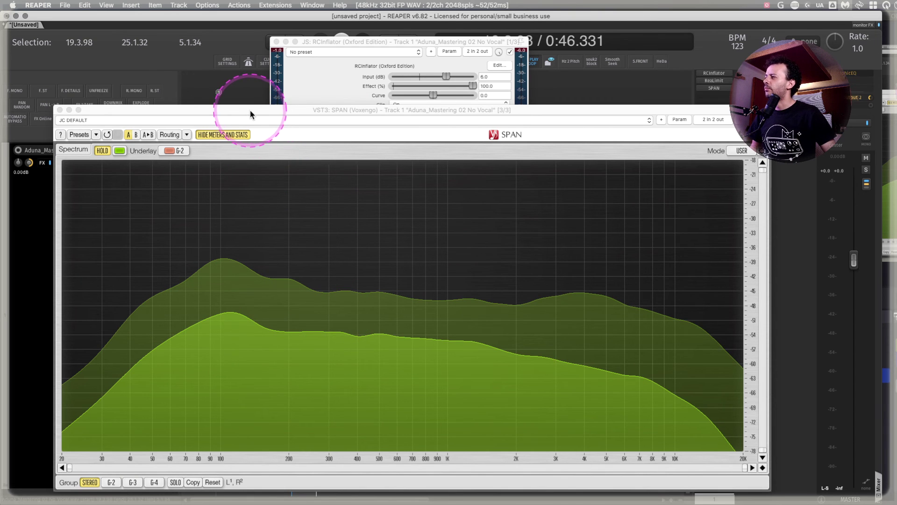
Step: Reposition and enlarge the SPAN window, show its meters and statistics, and release Hold
{"action": "left_click_drag", "start_coordinate": [250, 110], "coordinate": [213, 75]}
{"action": "left_click_drag", "start_coordinate": [732, 456], "coordinate": [819, 486]}
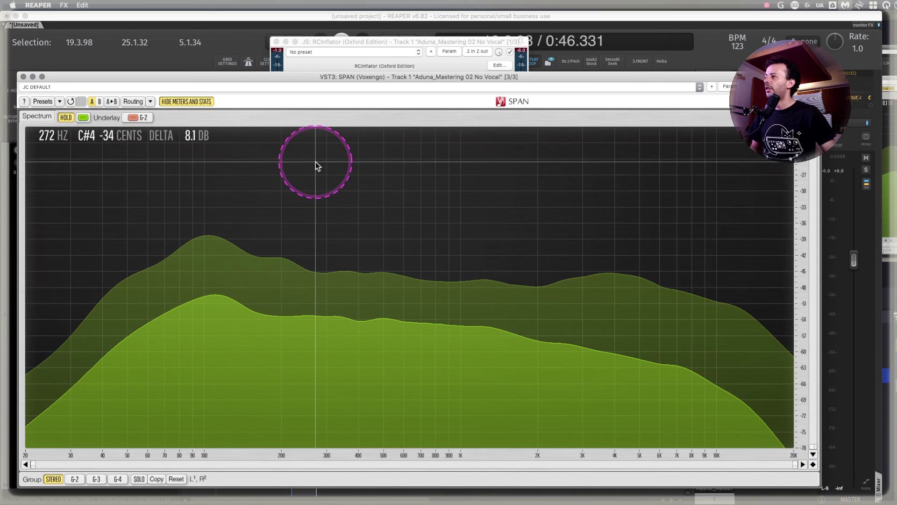
{"action": "left_click", "coordinate": [188, 101]}
{"action": "left_click", "coordinate": [65, 118]}
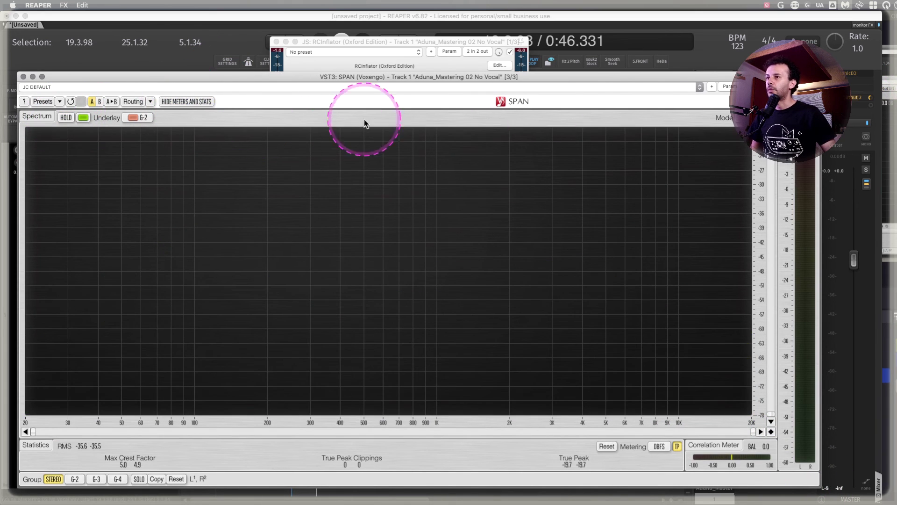
Step: Show SPAN's list of channel routing presets
{"action": "left_click", "coordinate": [151, 102]}
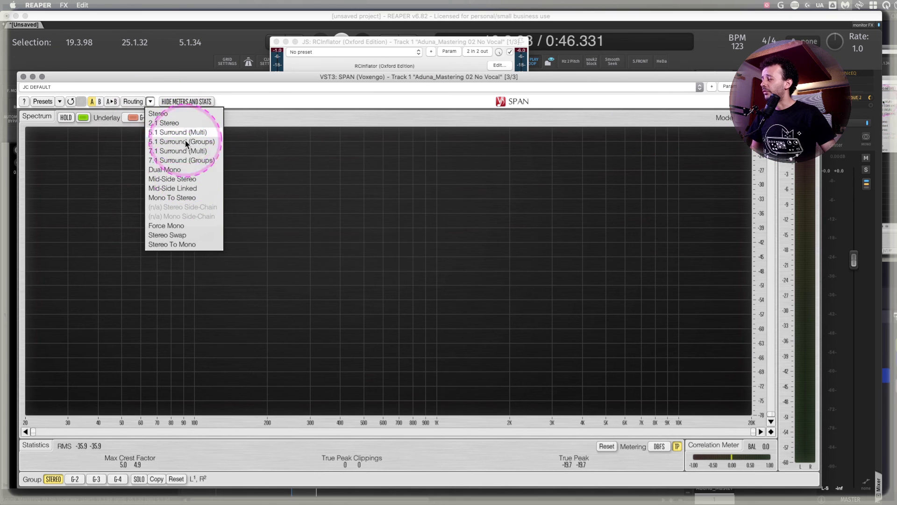